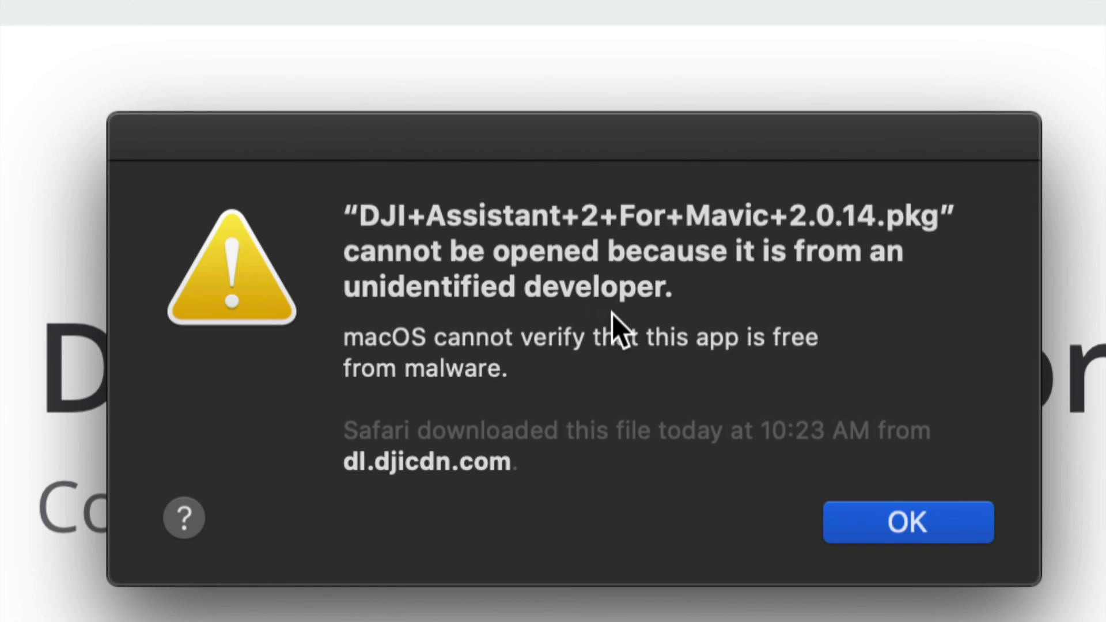
Step: Dismiss the unidentified developer warning and reveal the downloaded DJI Assistant 2 For Mavic 2.0.14 package in Finder
left_click(918, 509)
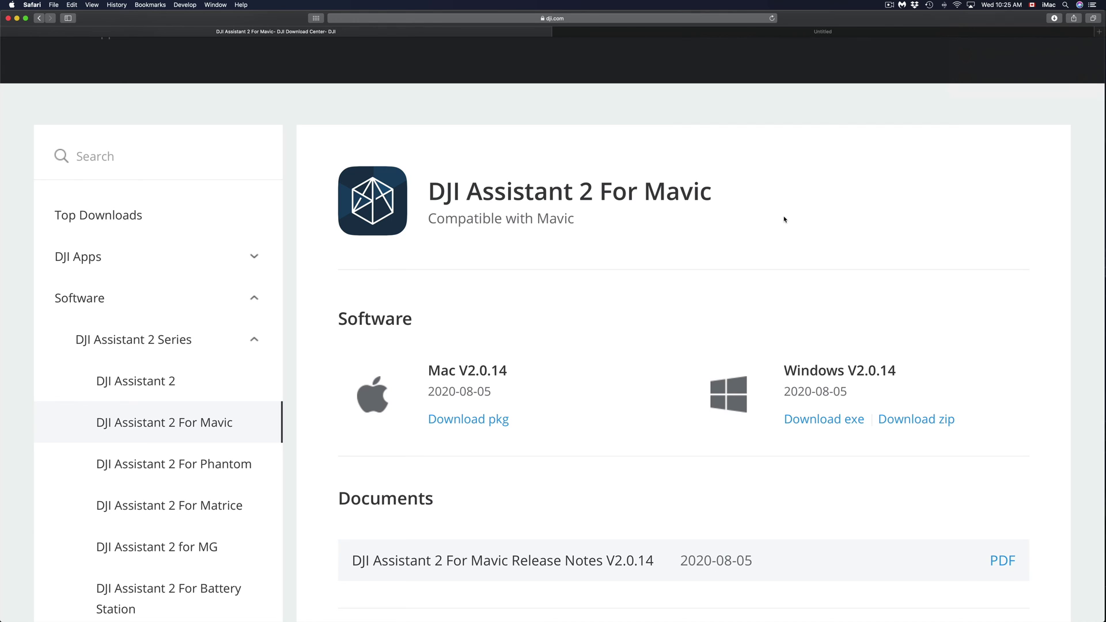
left_click(1054, 19)
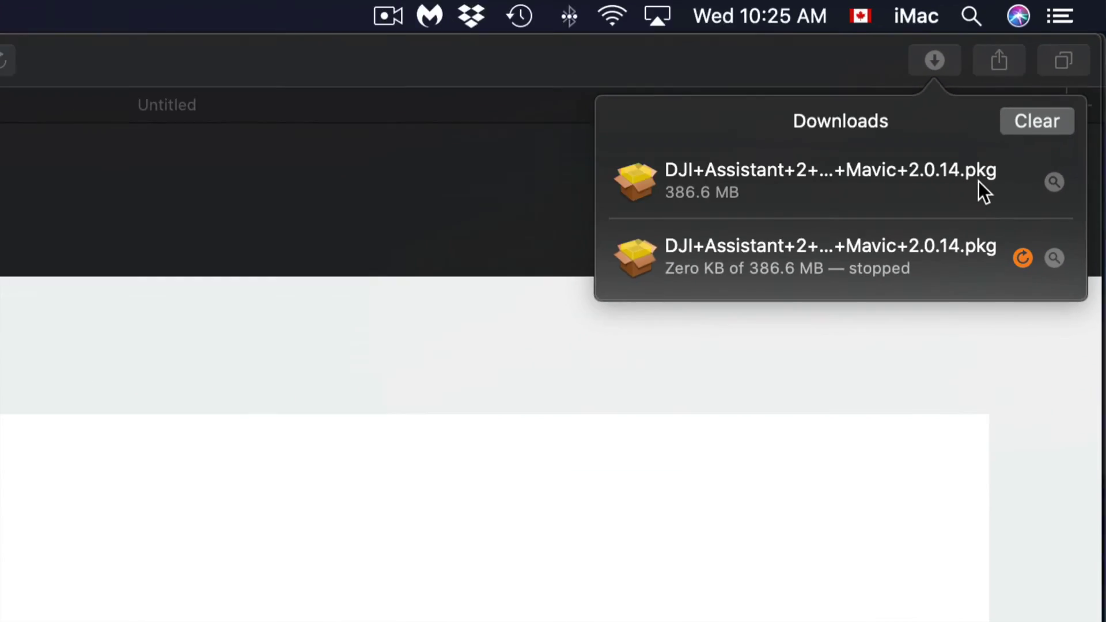
left_click(1054, 182)
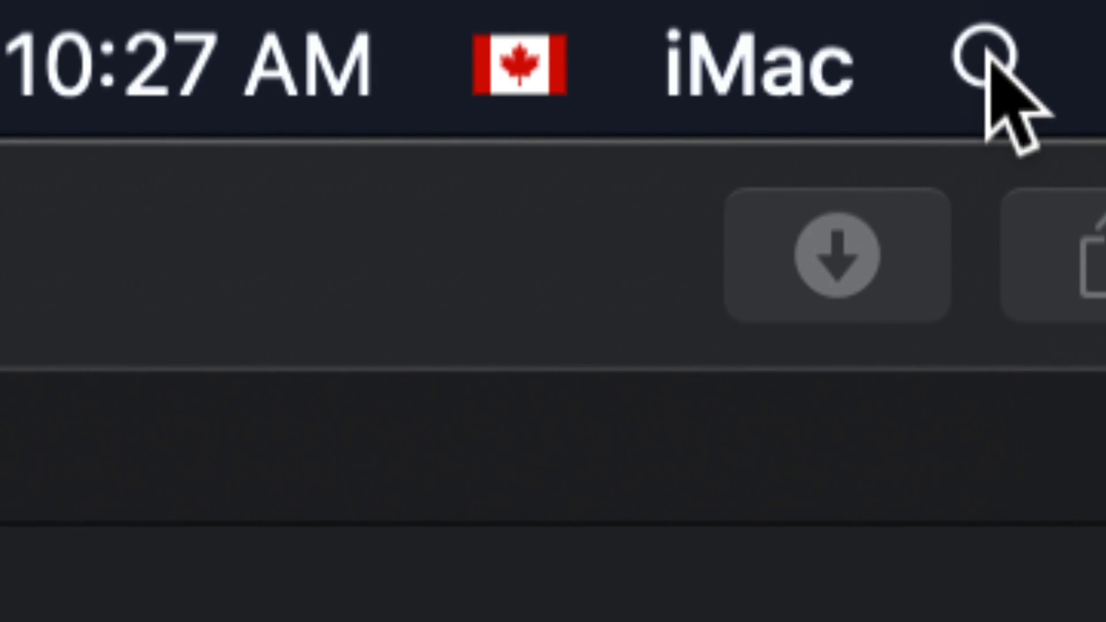
Step: In the Security & Privacy system preferences, allow the blocked DJI Assistant 2 For Mavic package to open anyway
left_click(985, 57)
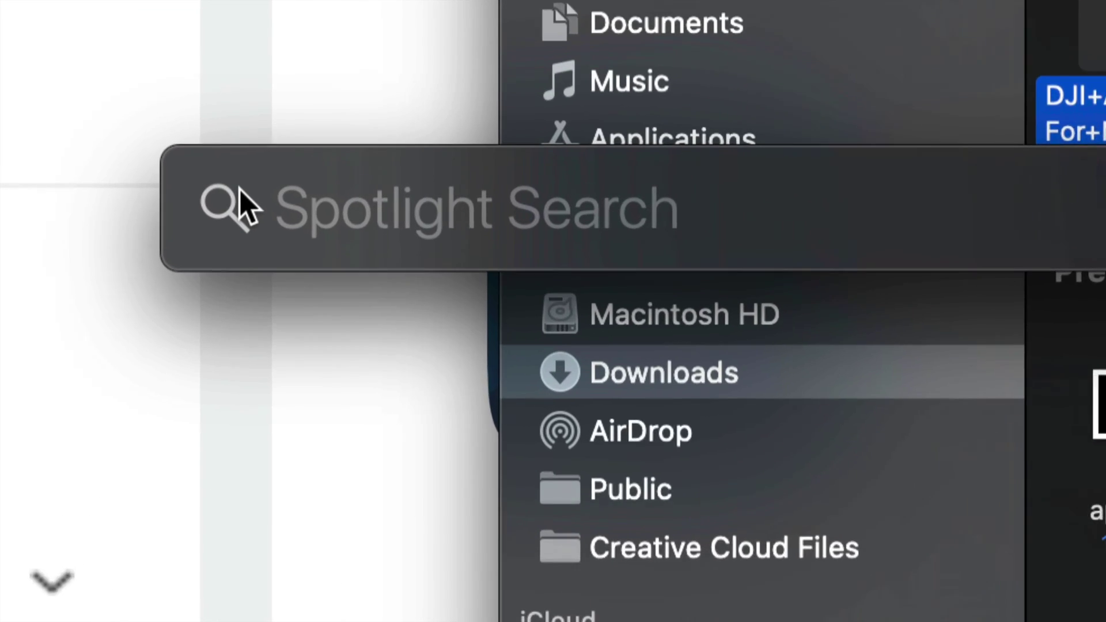
type("system")
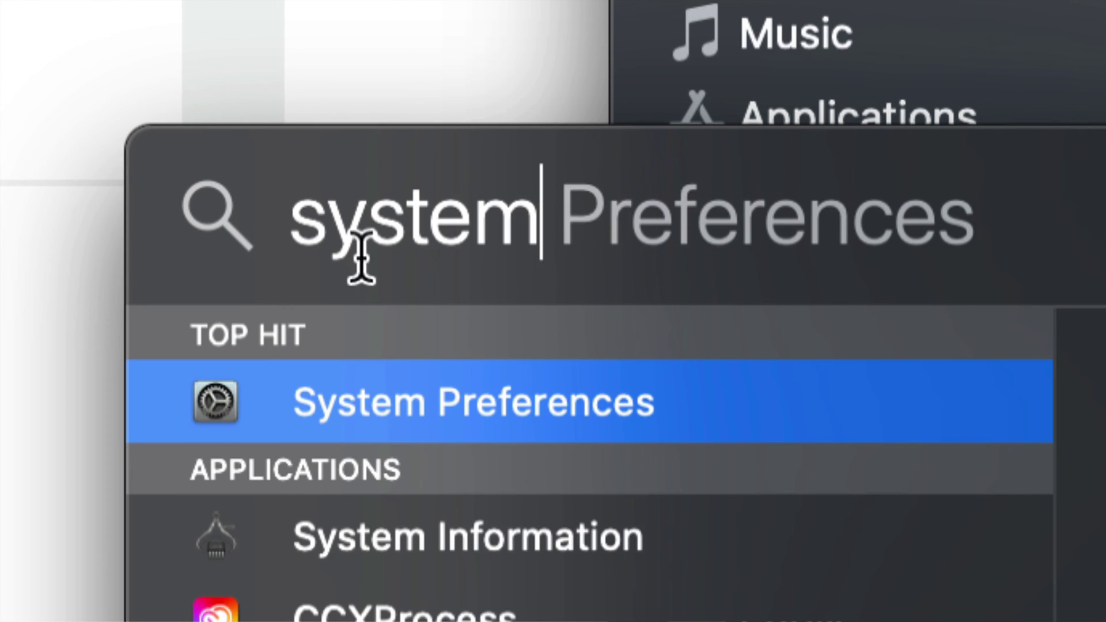
left_click(340, 426)
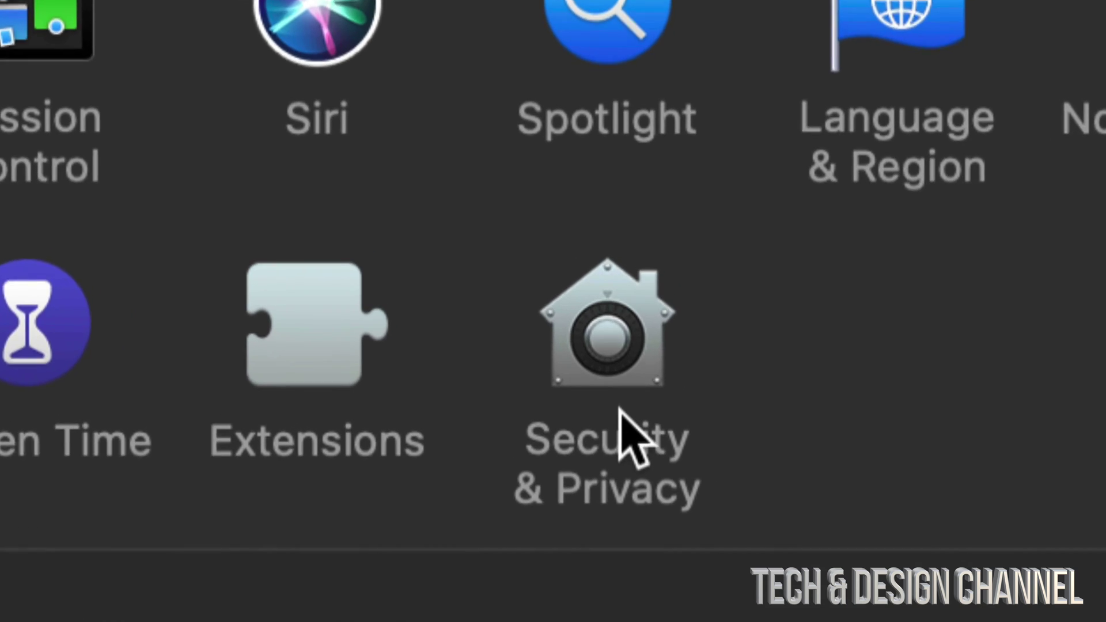
left_click(624, 315)
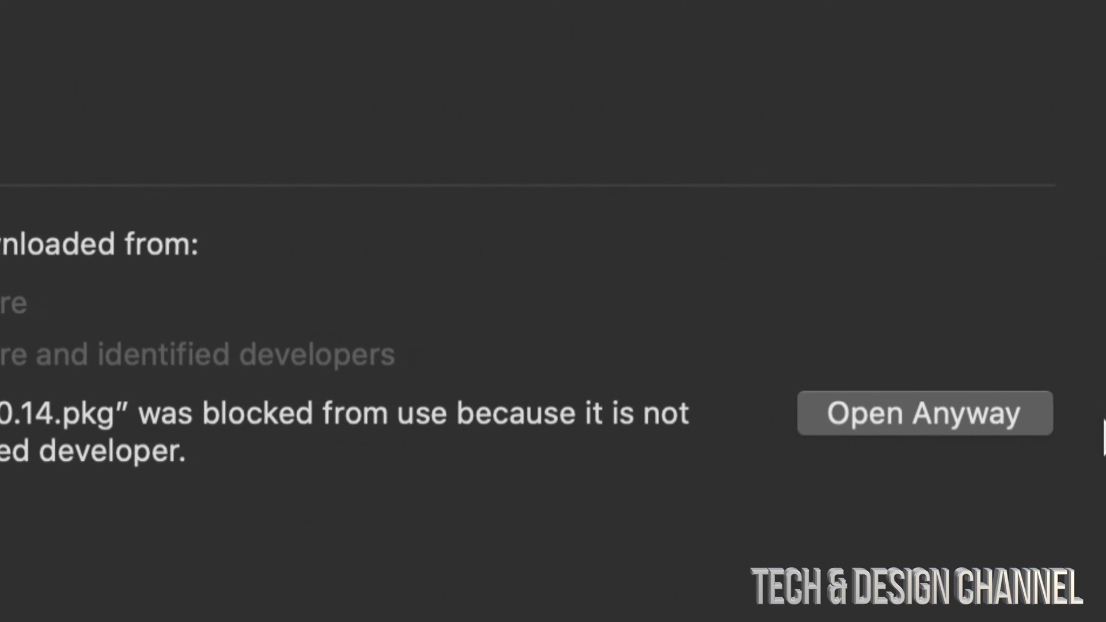
left_click(936, 403)
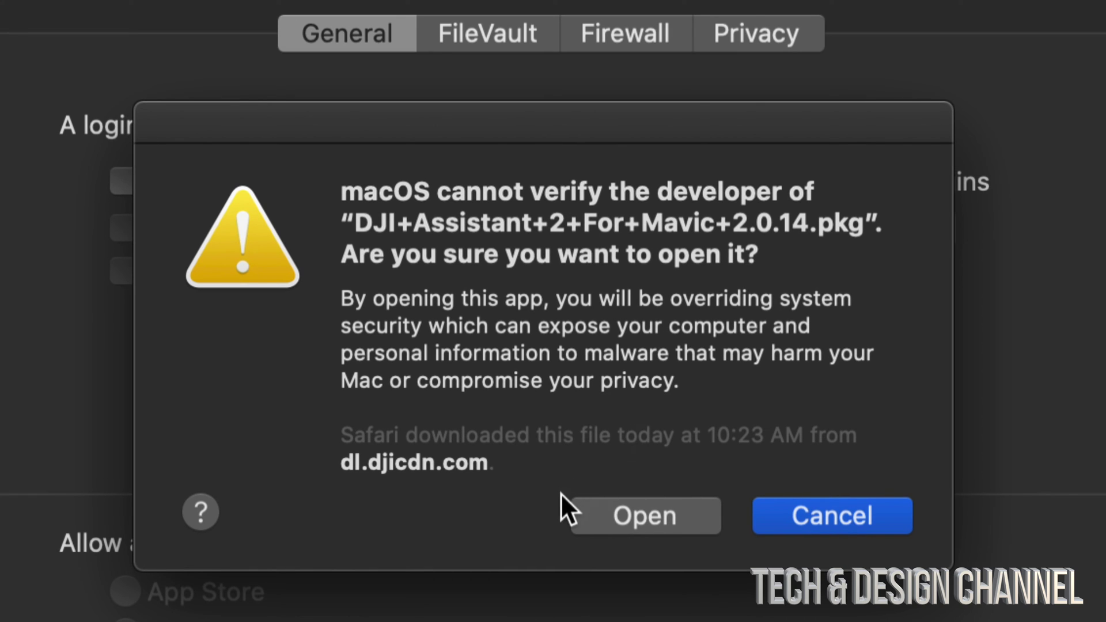
left_click(631, 514)
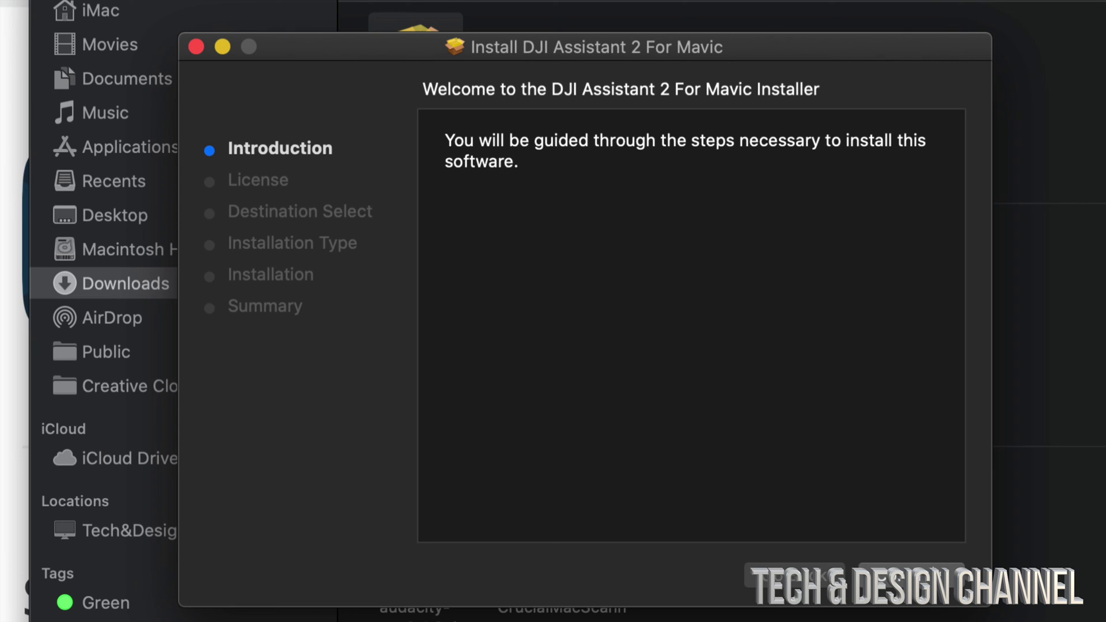
Step: Agree to the license and perform the standard installation on Macintosh HD, authorizing it with the account password
key("Return")
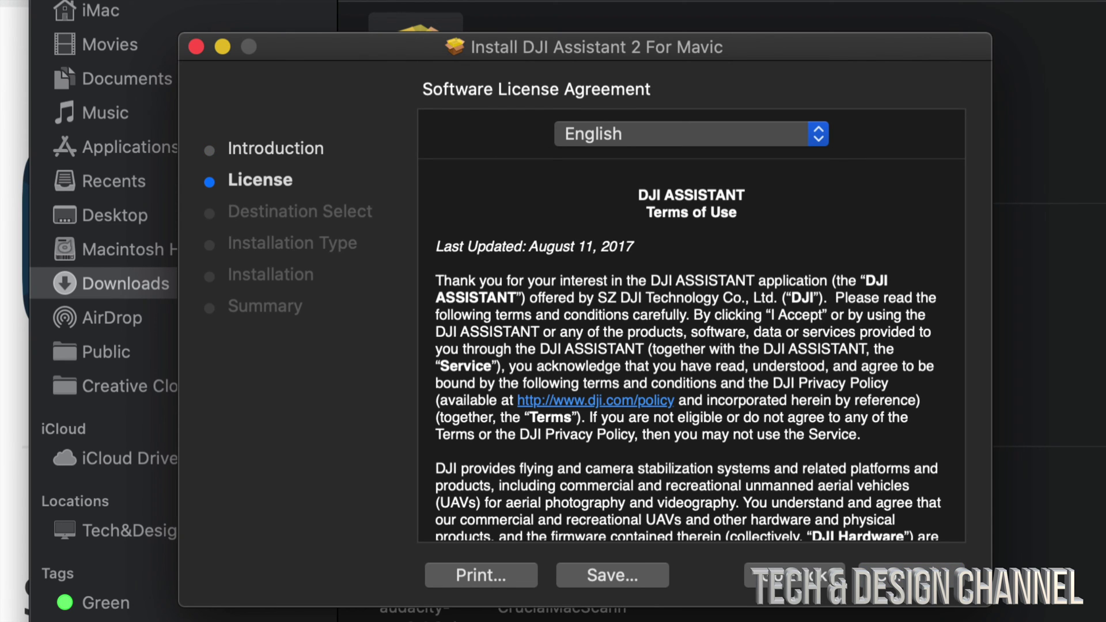
key("Return")
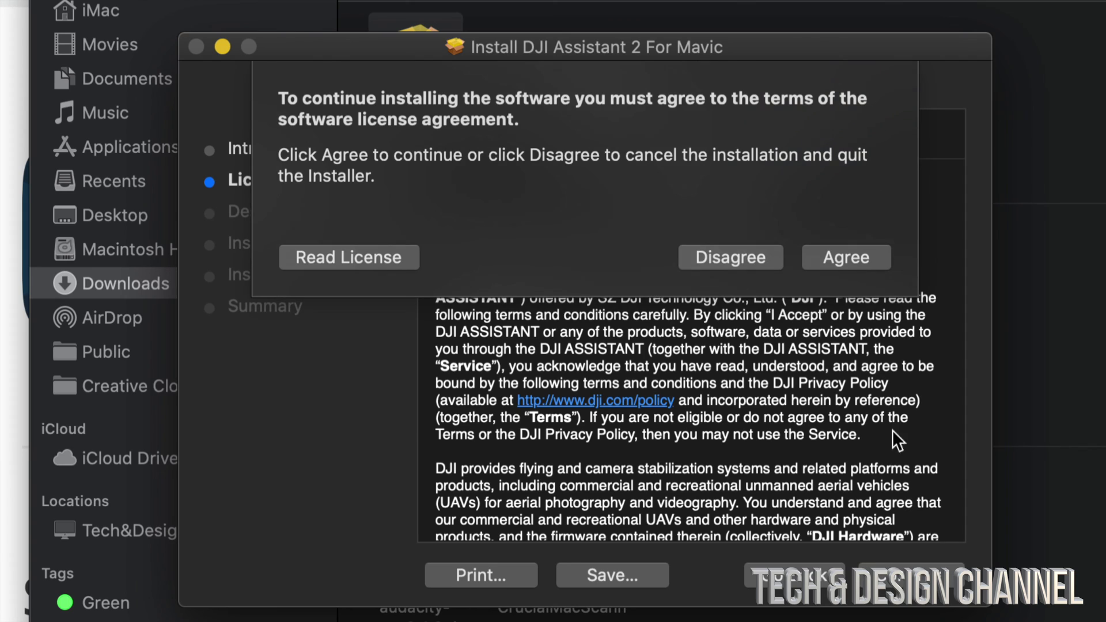
left_click(846, 257)
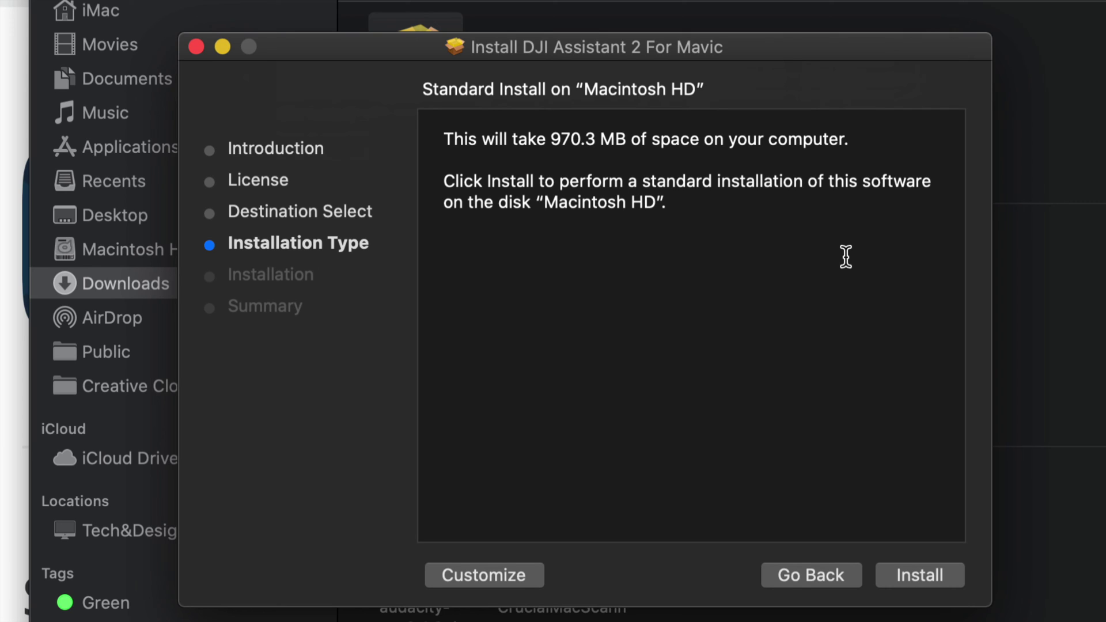
left_click(935, 572)
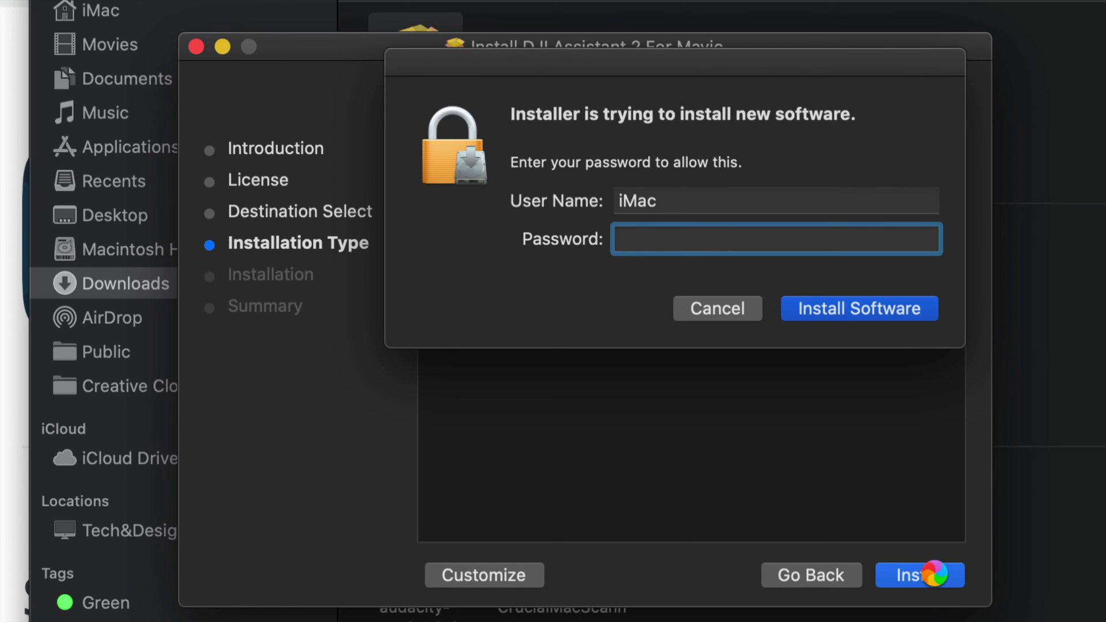
left_click(845, 309)
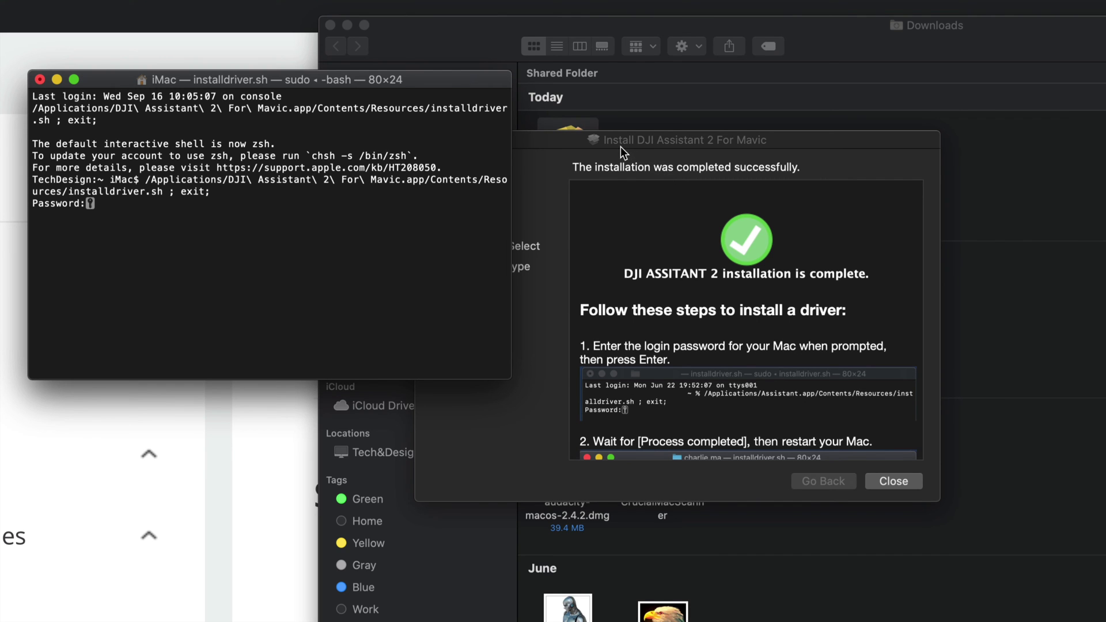
Step: Rearrange the installer summary and the Terminal window so that both can be read side by side
left_click_drag(606, 140, 706, 64)
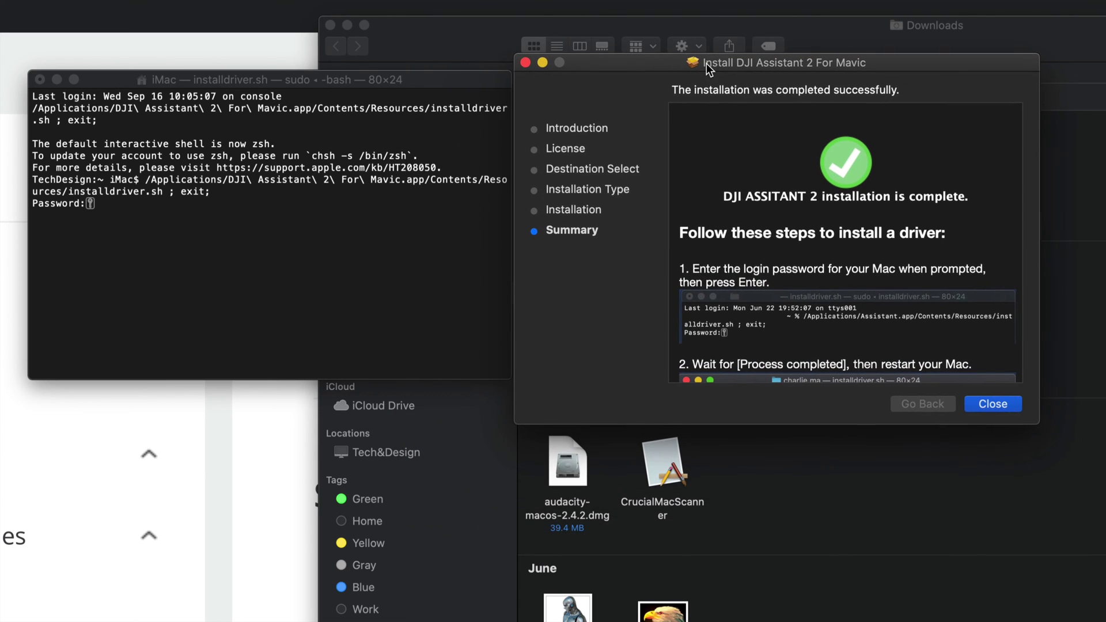
left_click_drag(348, 76, 862, 225)
left_click_drag(758, 61, 283, 71)
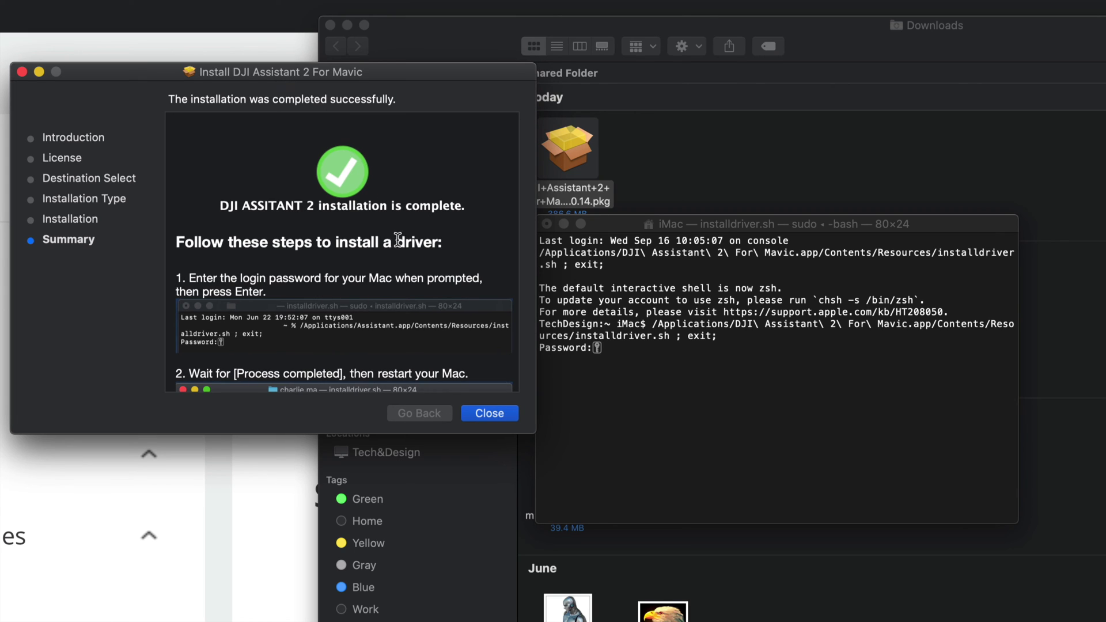
Step: Enter the Mac login password in Terminal to run the installdriver.sh script, following the installer's driver instructions
scroll(399, 263, "down", 5)
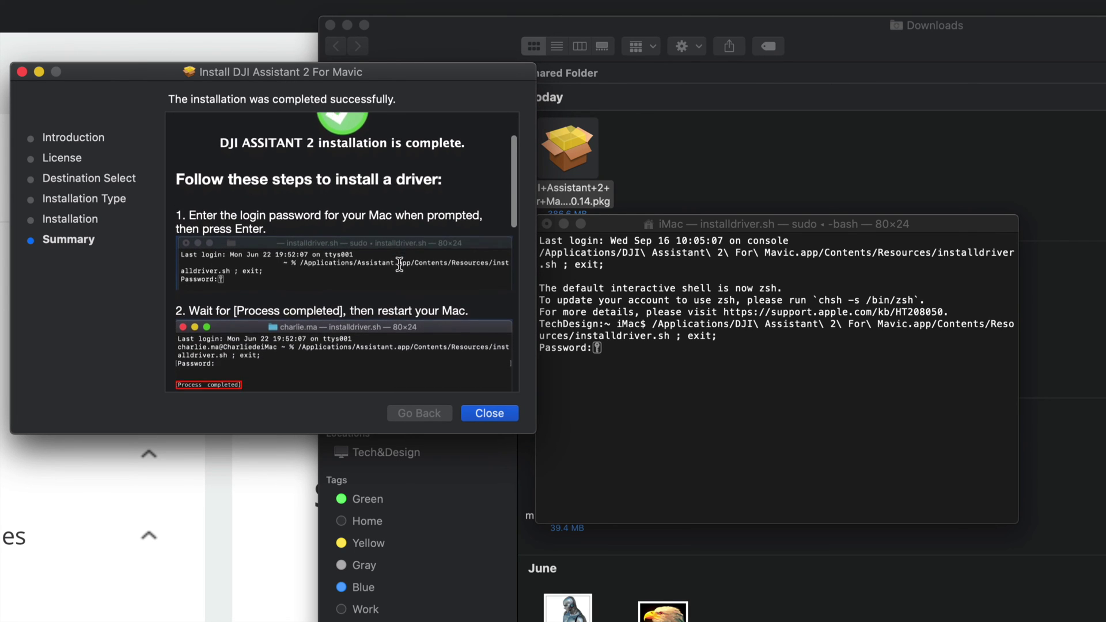
scroll(399, 264, "down", 5)
left_click_drag(659, 350, 659, 286)
key("Return")
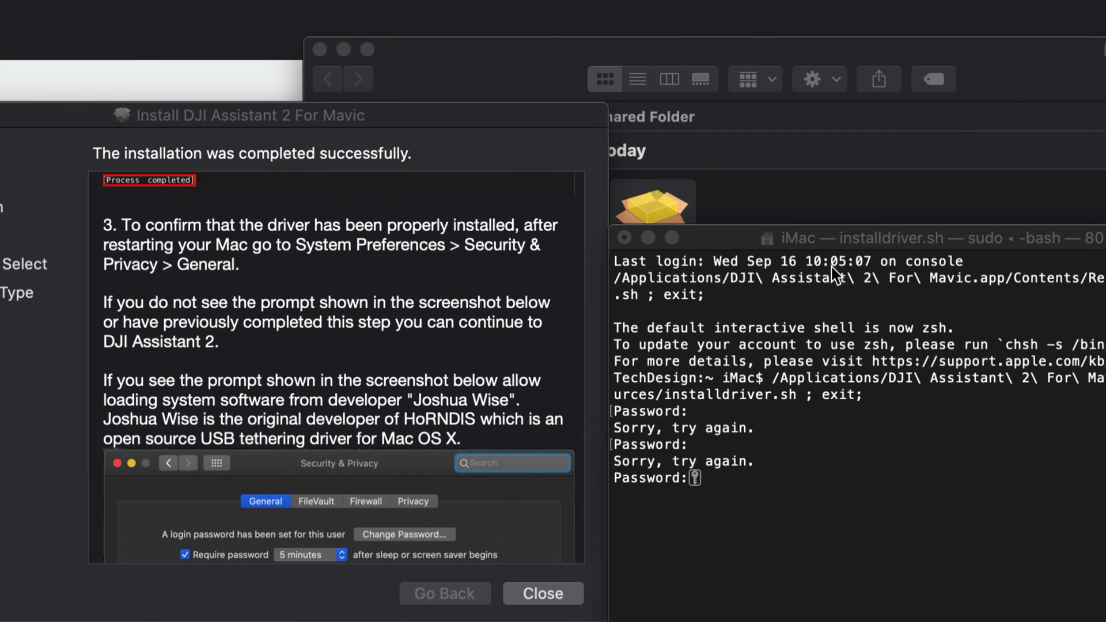
left_click_drag(817, 244, 768, 153)
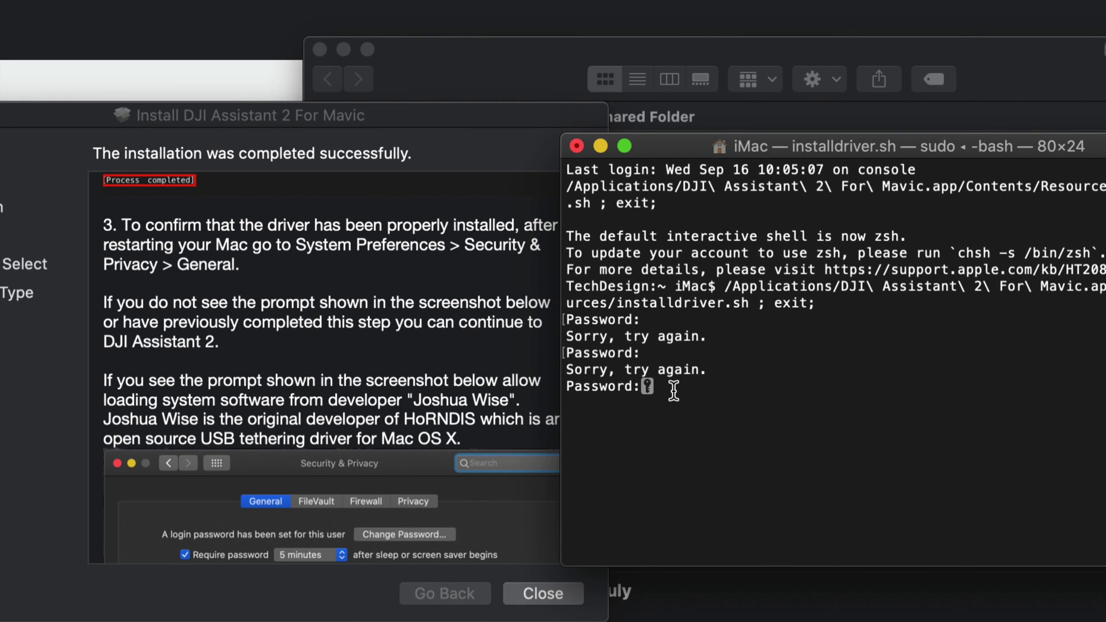
key("Return")
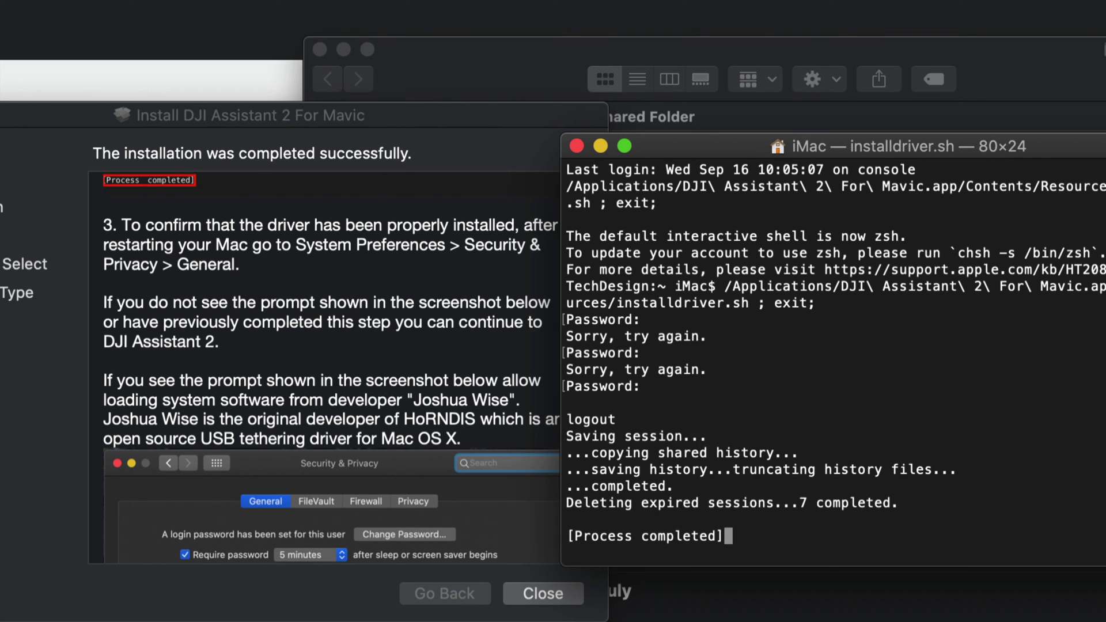
Step: Review the installer's driver instructions on restarting the Mac and checking the Security & Privacy settings
scroll(326, 368, "up", 10)
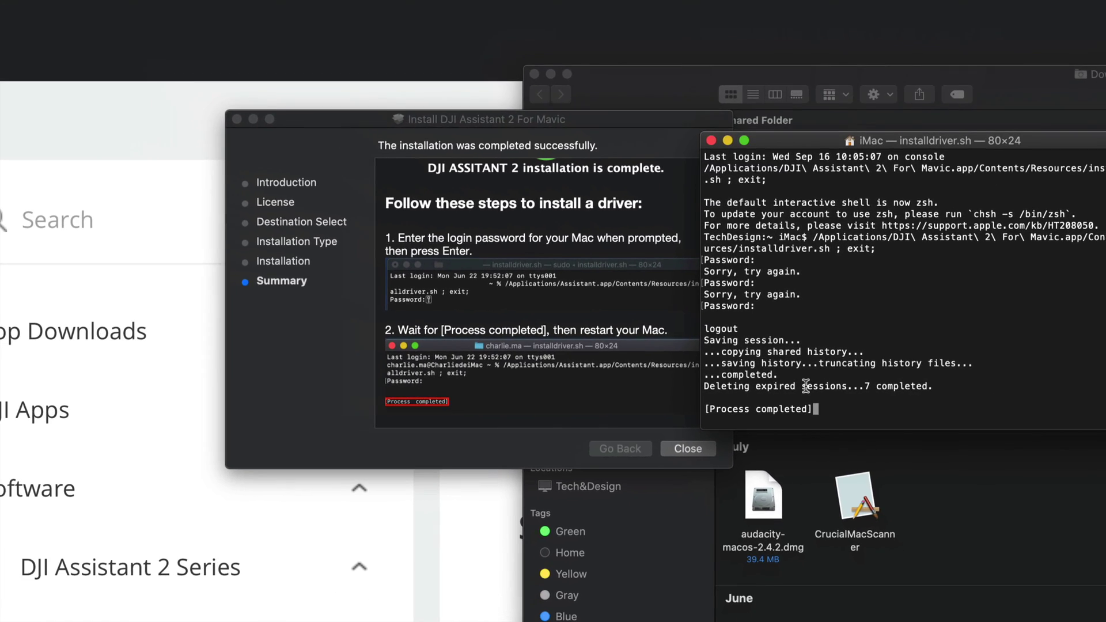
left_click_drag(569, 123, 487, 118)
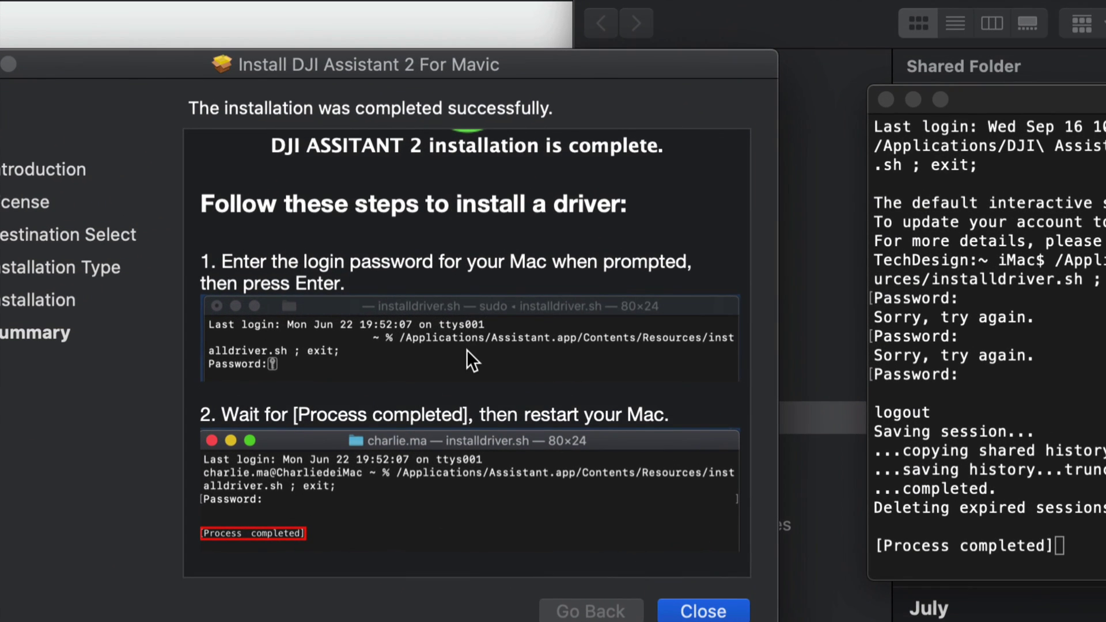
scroll(462, 292, "down", 3)
scroll(467, 350, "down", 5)
scroll(460, 322, "up", 5)
scroll(460, 322, "up", 3)
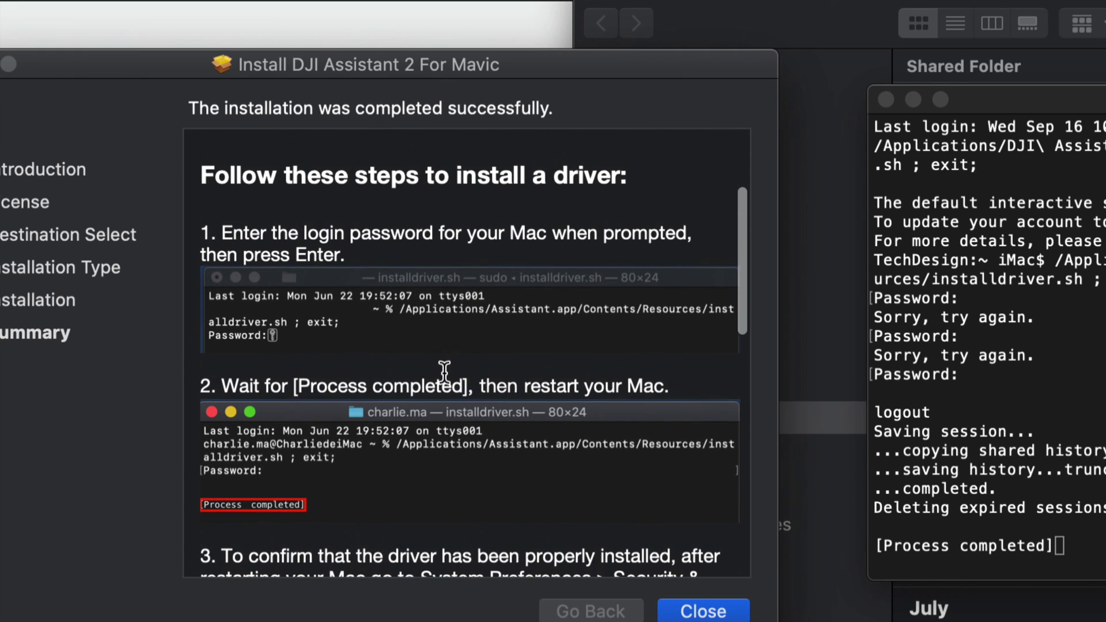
left_click_drag(478, 380, 678, 385)
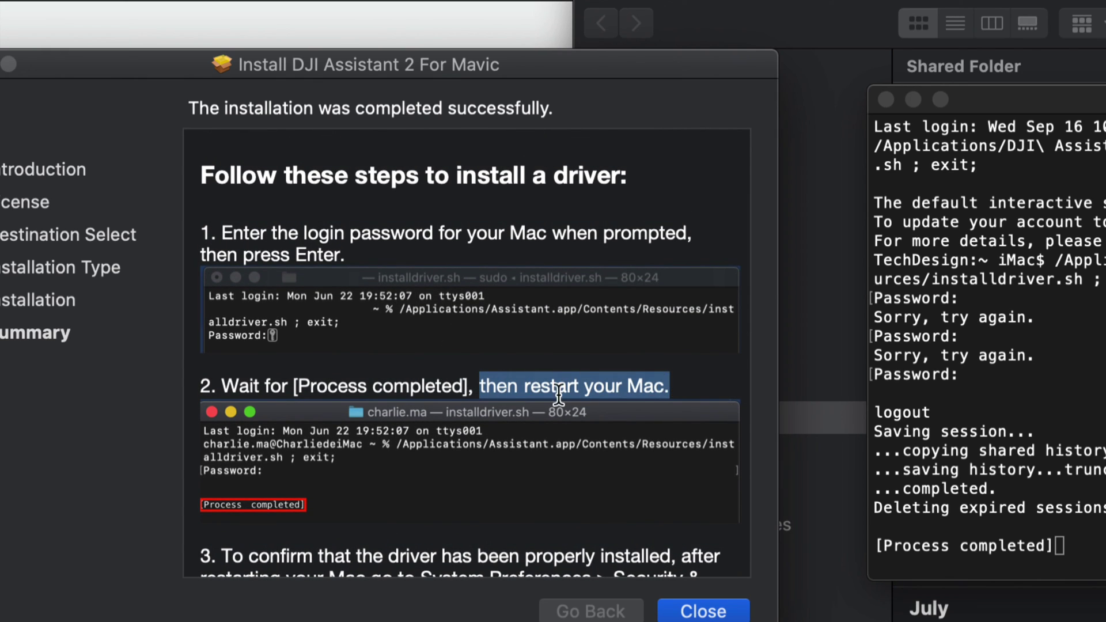
scroll(536, 397, "down", 5)
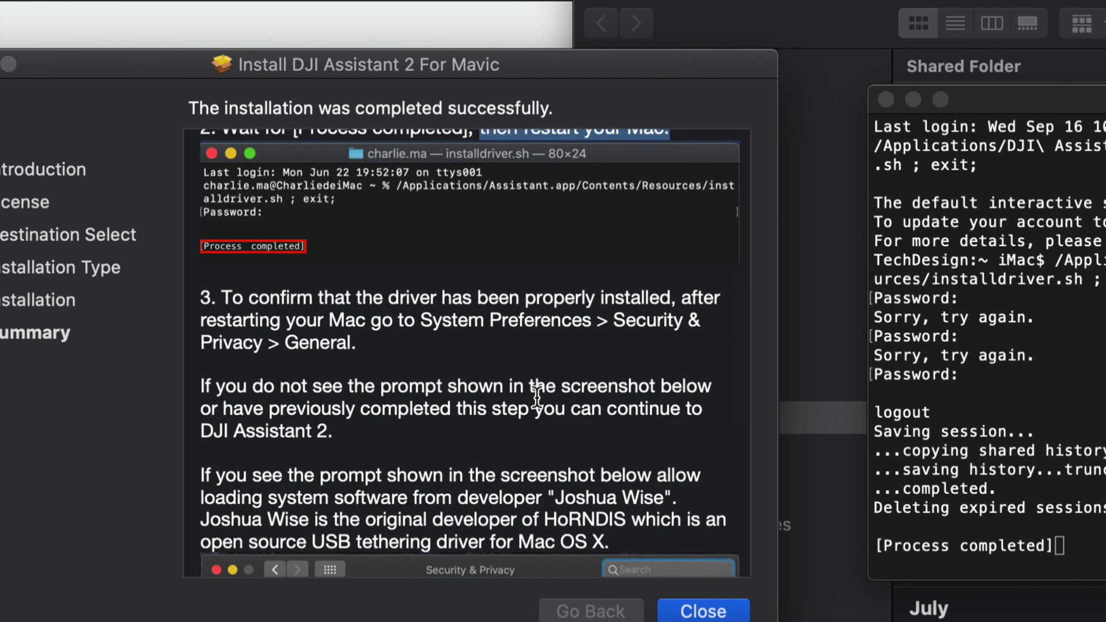
scroll(536, 397, "down", 3)
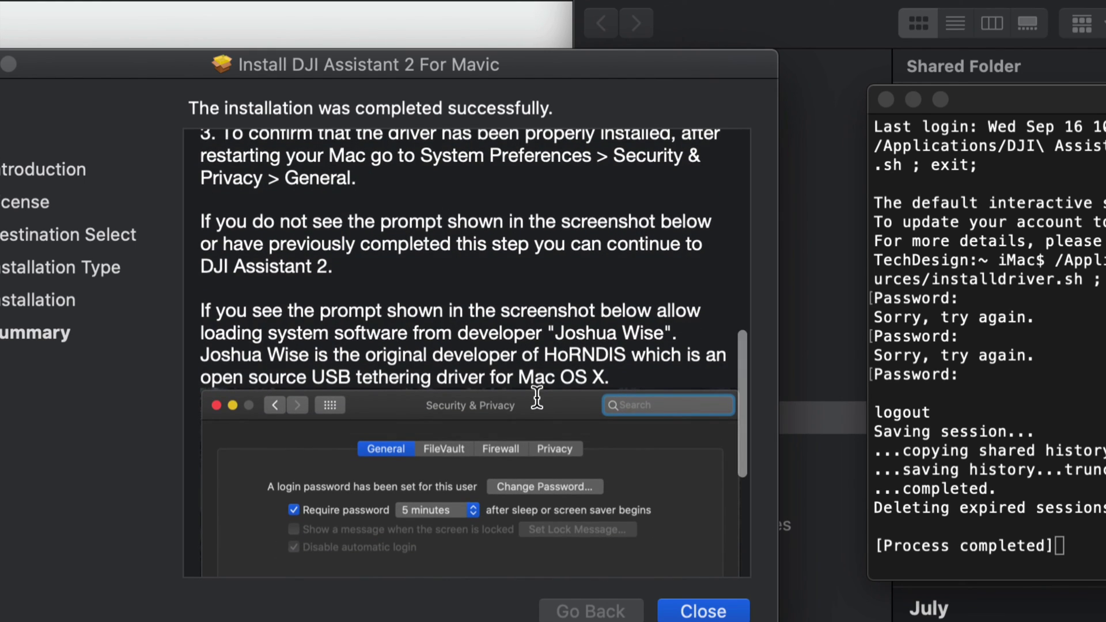
scroll(537, 397, "down", 4)
scroll(537, 397, "down", 2)
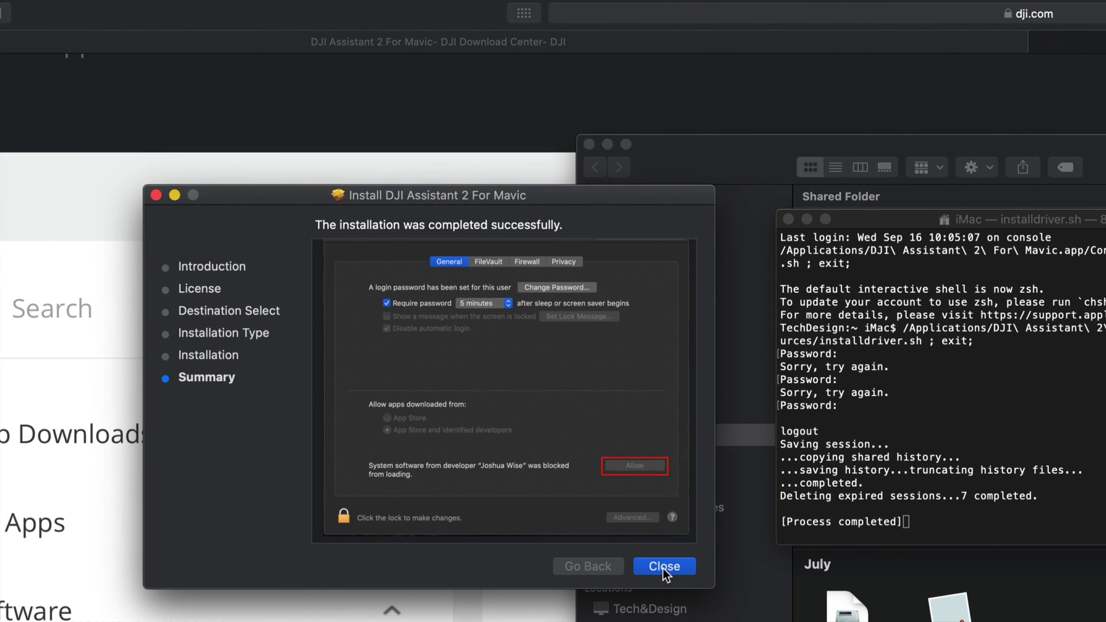
Step: Close the DJI Assistant 2 For Mavic installer and move its package to the Trash
left_click(663, 568)
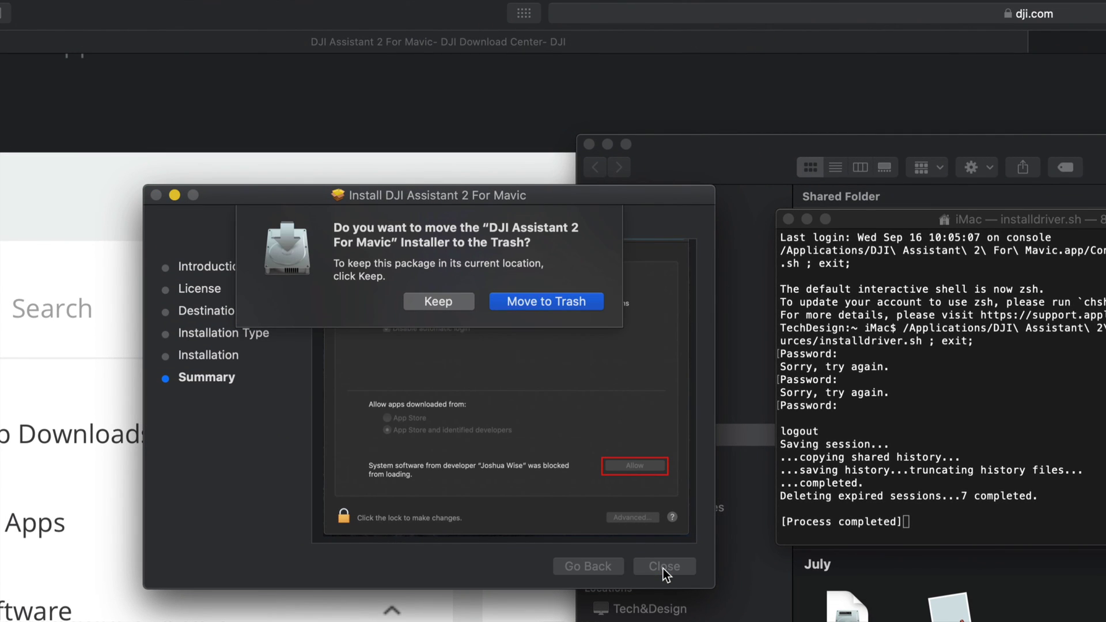
left_click(533, 300)
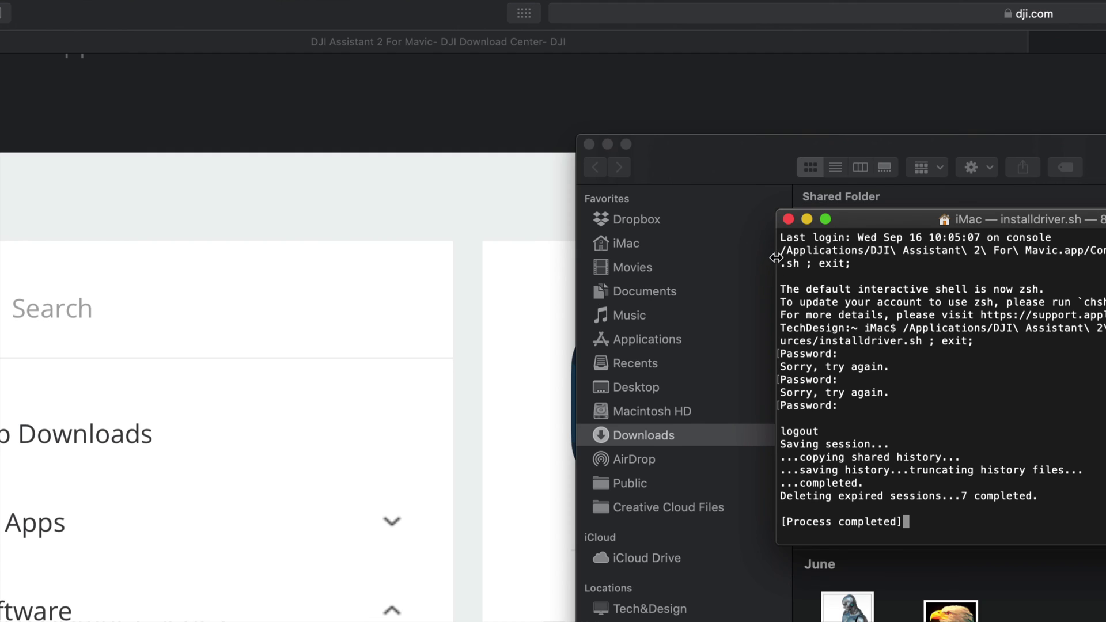
Step: Close the Terminal window and restart the Mac
left_click(788, 220)
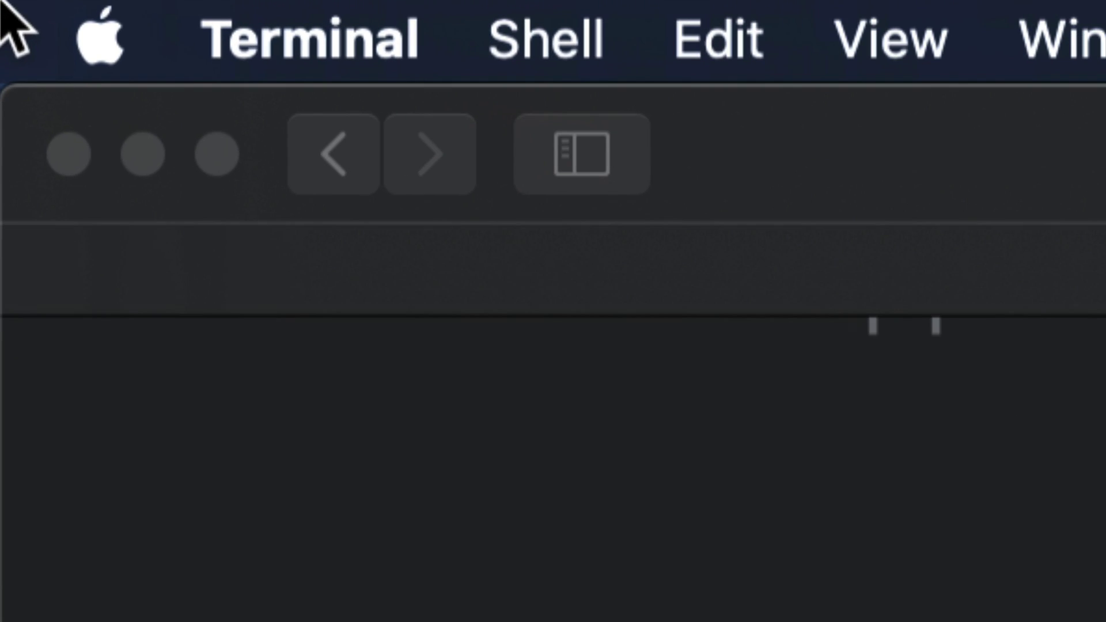
left_click(92, 43)
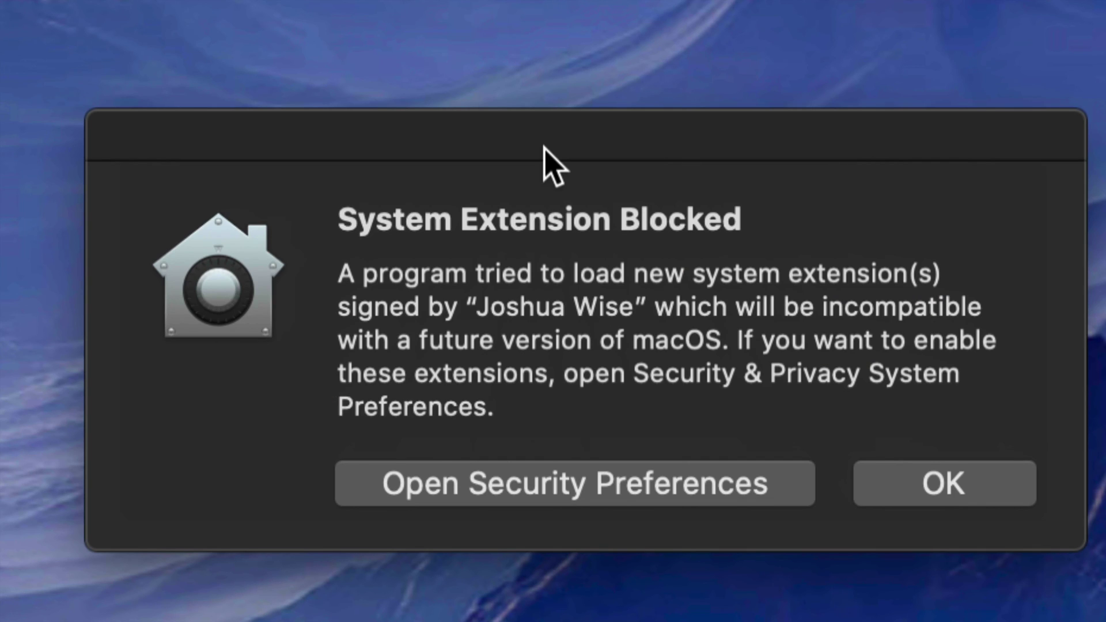
Step: Open the Security & Privacy preferences from the blocked extension alert and unlock them with the account password
left_click_drag(571, 141, 543, 140)
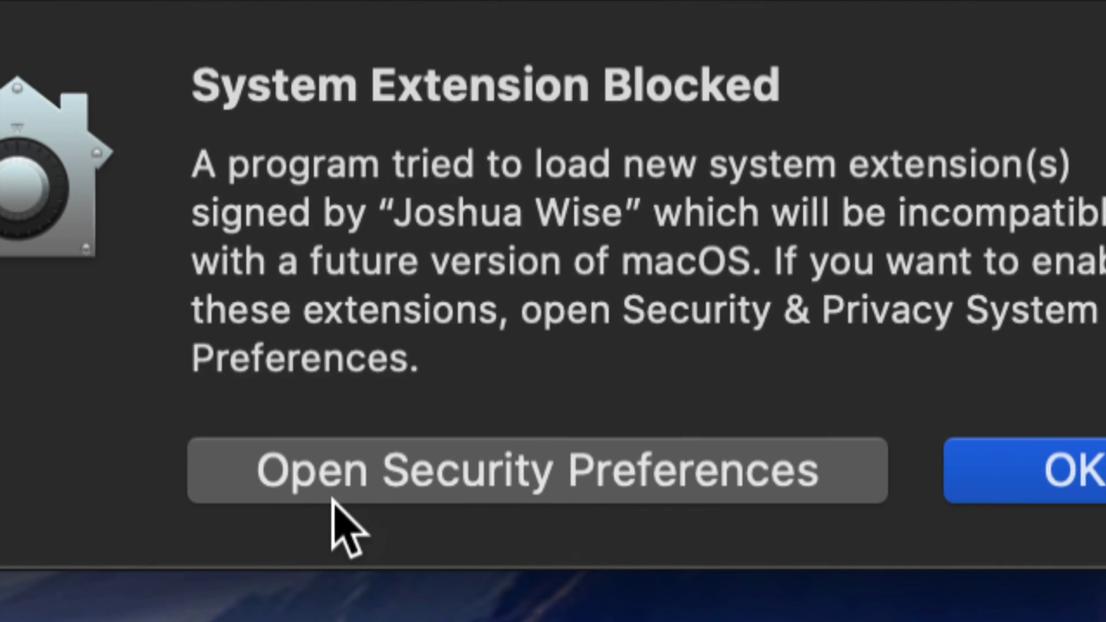
left_click(604, 496)
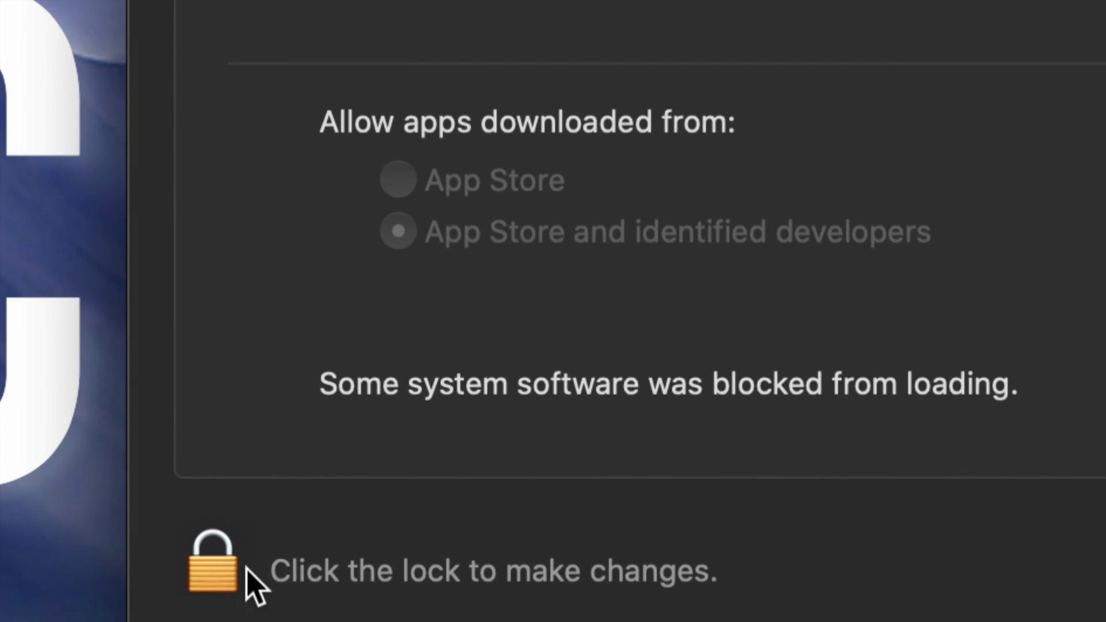
left_click(213, 561)
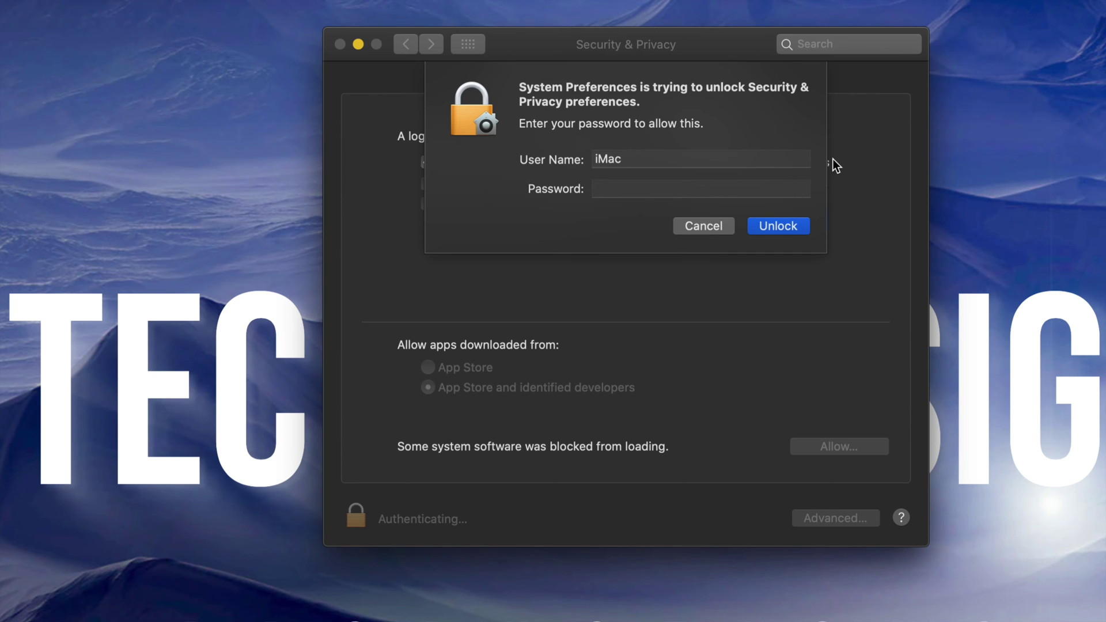
left_click(779, 226)
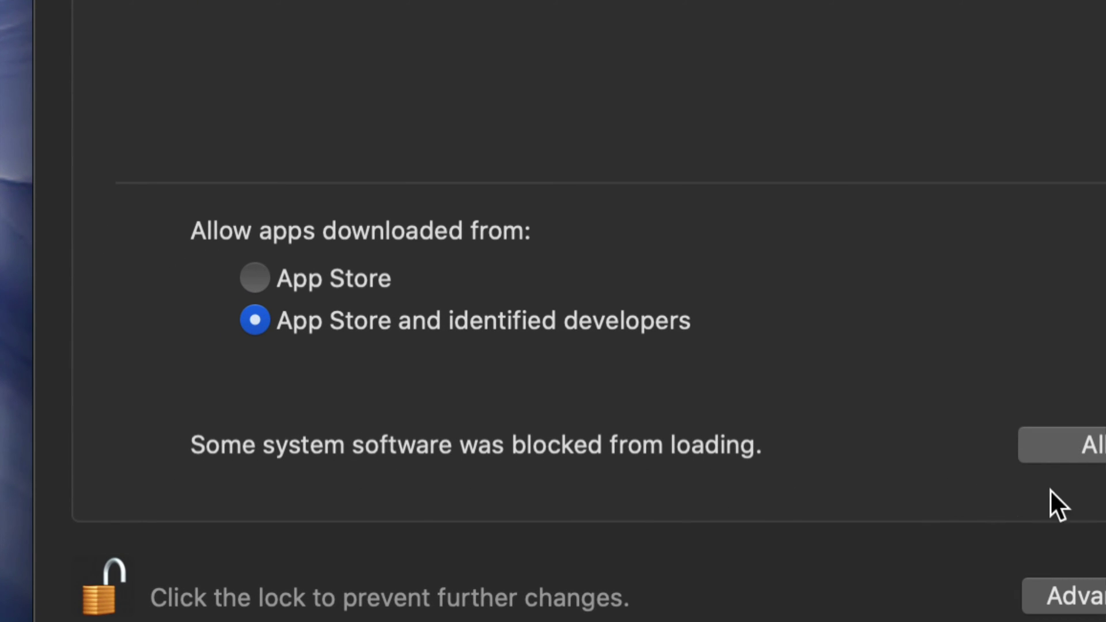
Step: Allow the blocked system software to load for the already checked first developer in the list
left_click(1083, 446)
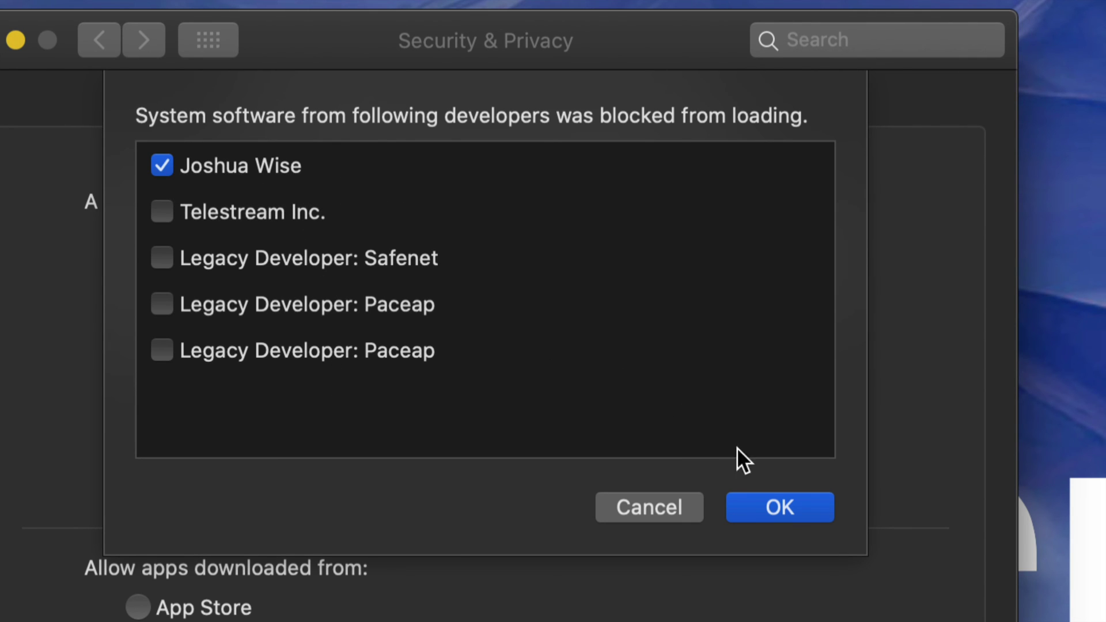
left_click(775, 503)
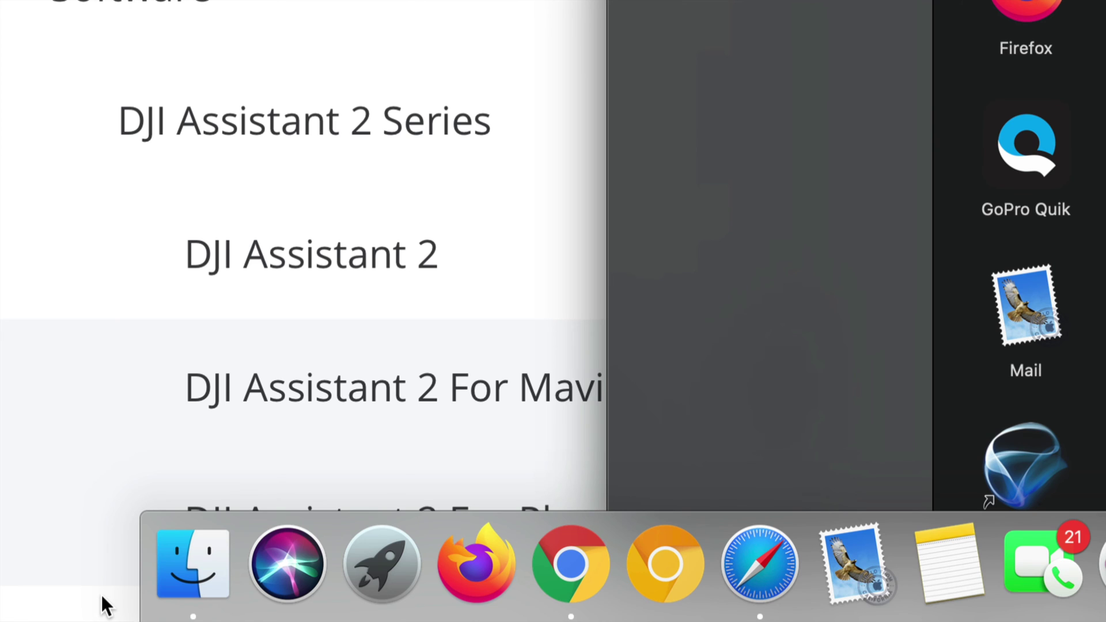
Step: Launch DJI Assistant 2 For Mavic from the Applications folder and allow DJIServiceCore to accept incoming network connections
left_click(181, 569)
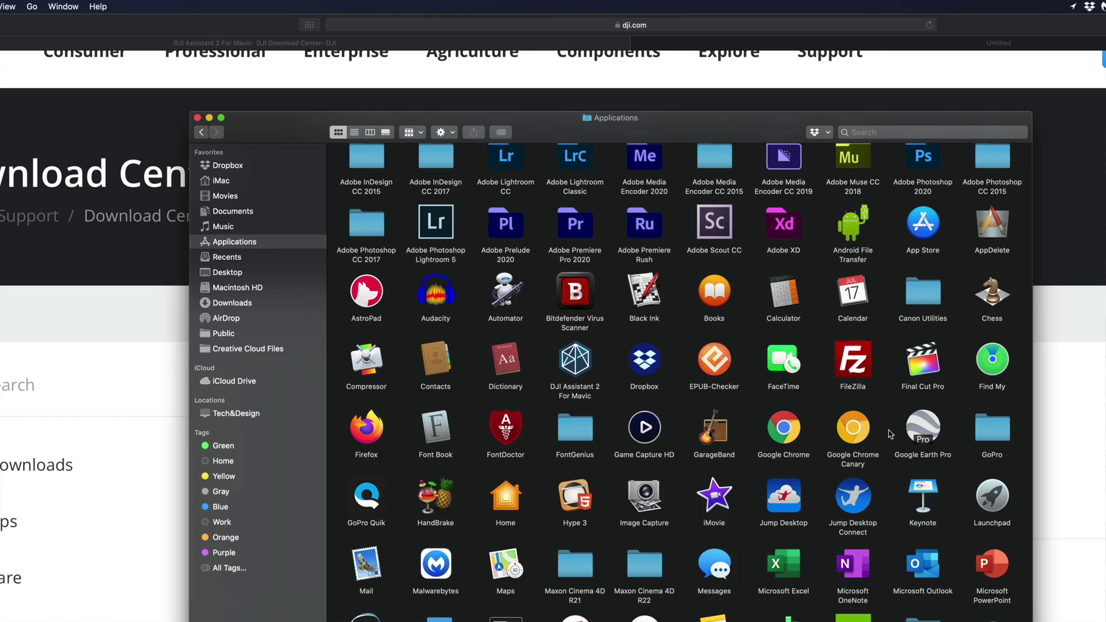
scroll(610, 302, "down", 3)
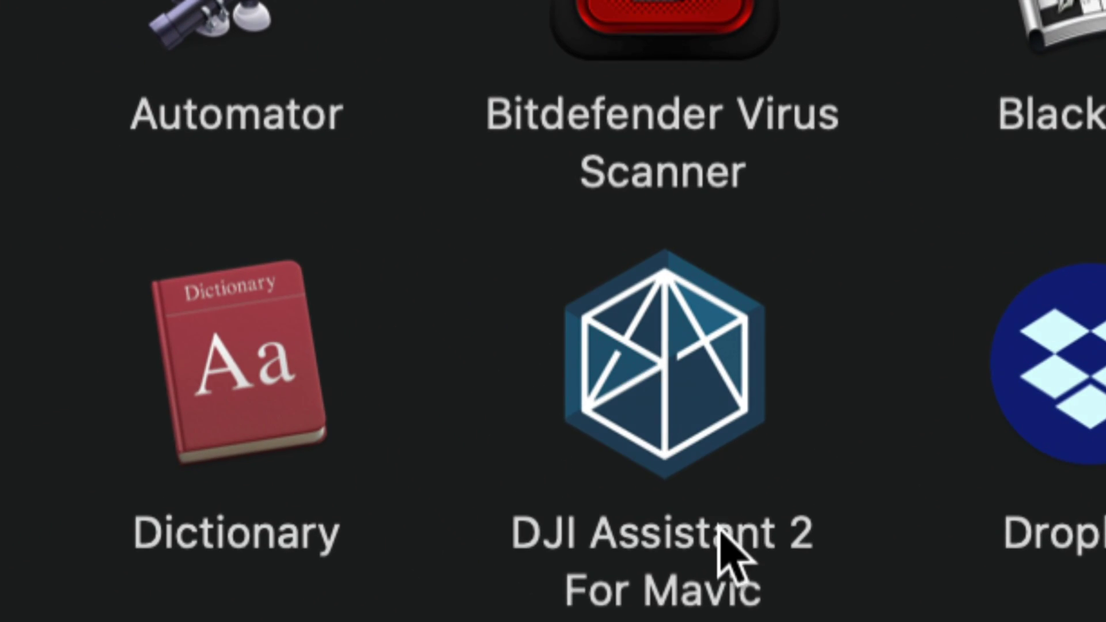
scroll(738, 600, "down", 2)
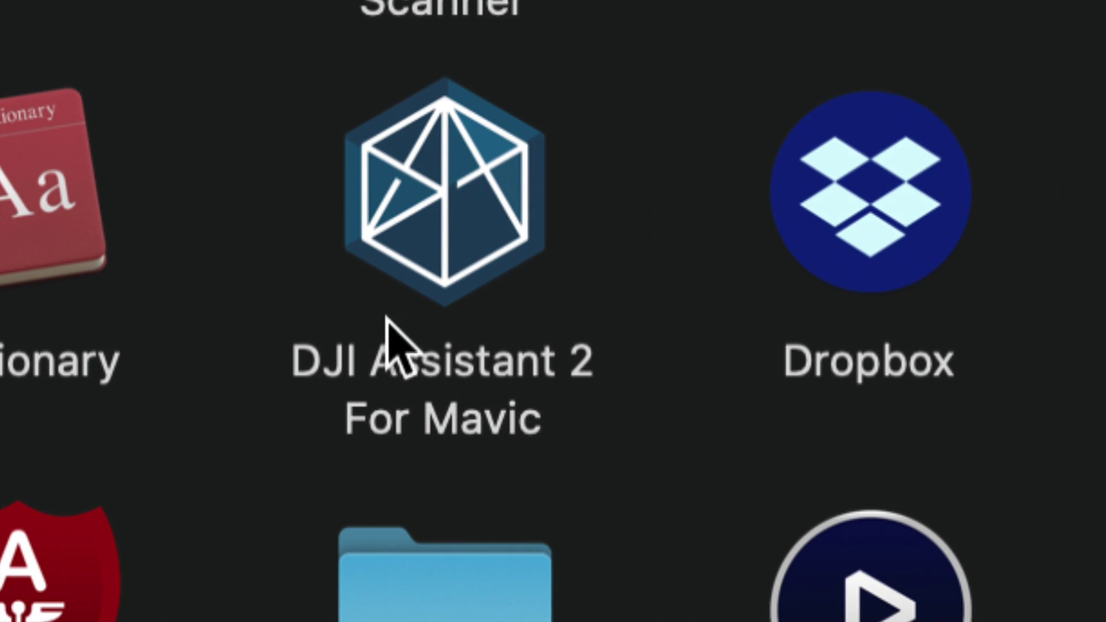
left_click(451, 240)
double_click(450, 238)
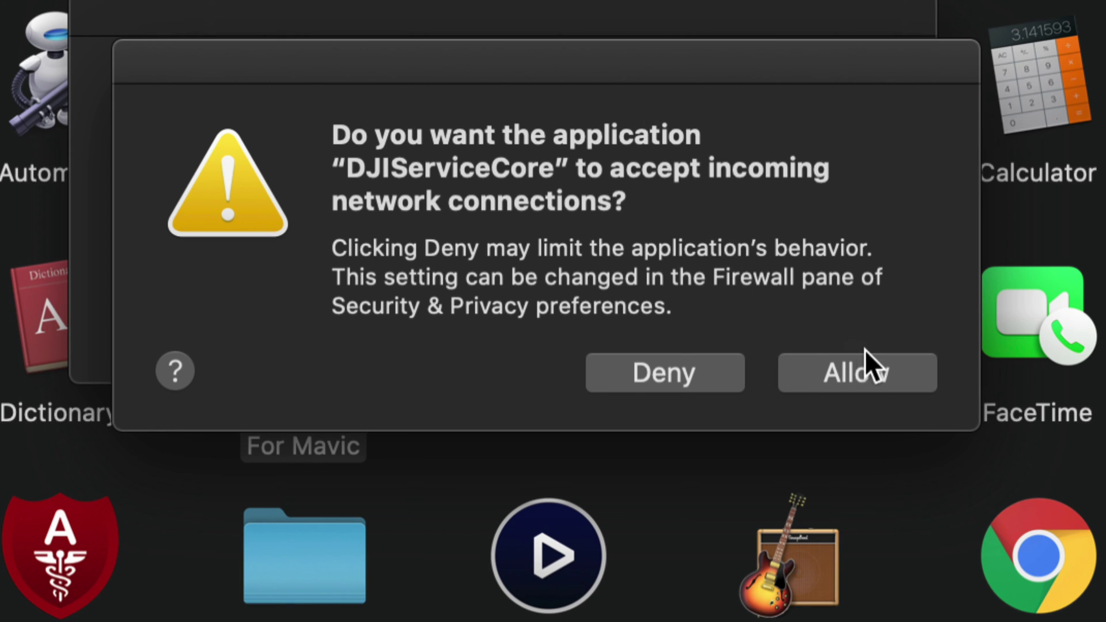
left_click(871, 368)
left_click(827, 335)
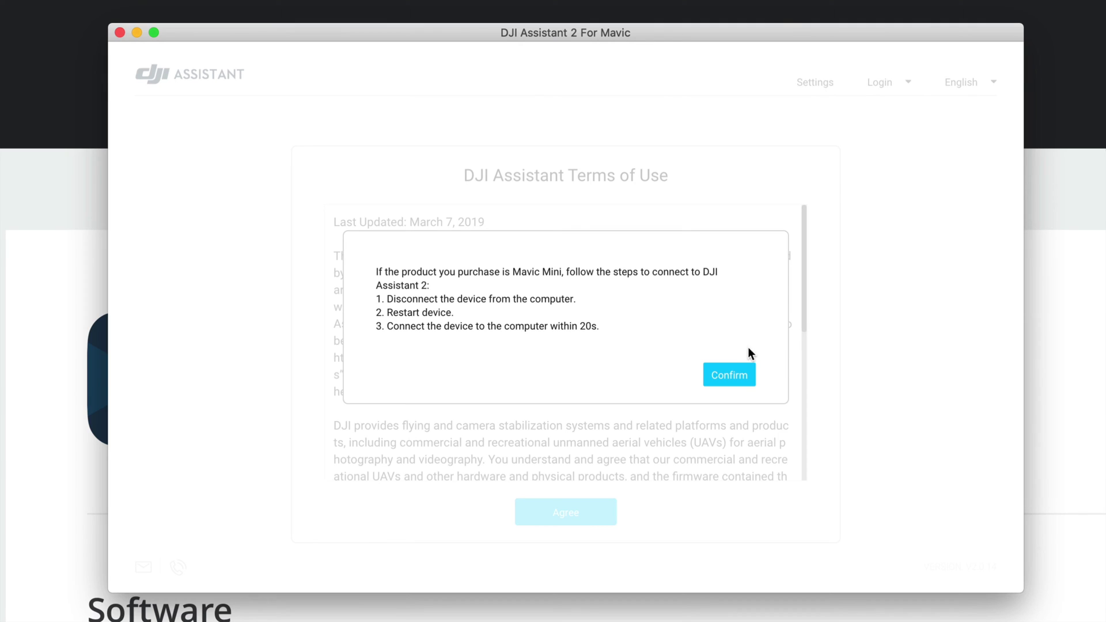
Step: Confirm the Mavic Mini connection notice and agree to the DJI Assistant Terms of Use and the DJI Privacy Policy
left_click(730, 380)
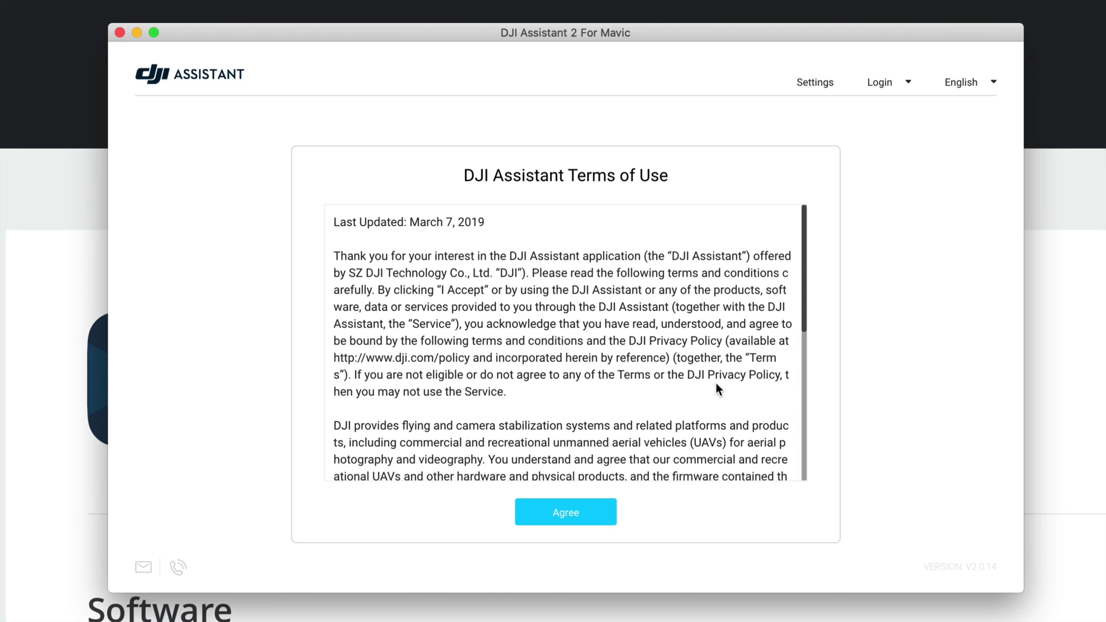
left_click(567, 512)
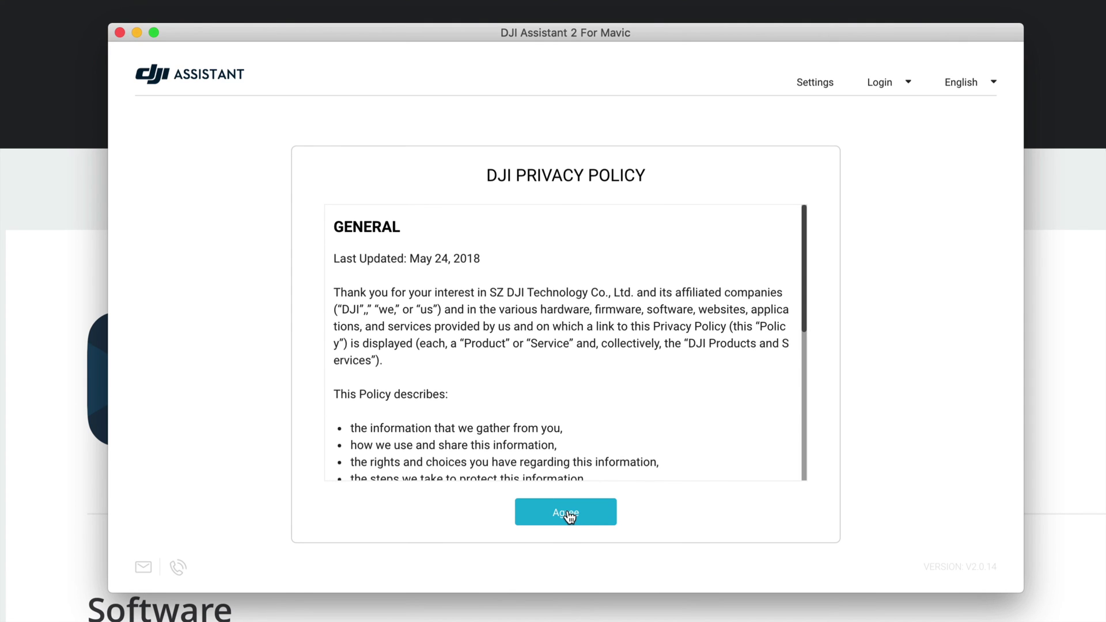
left_click(569, 517)
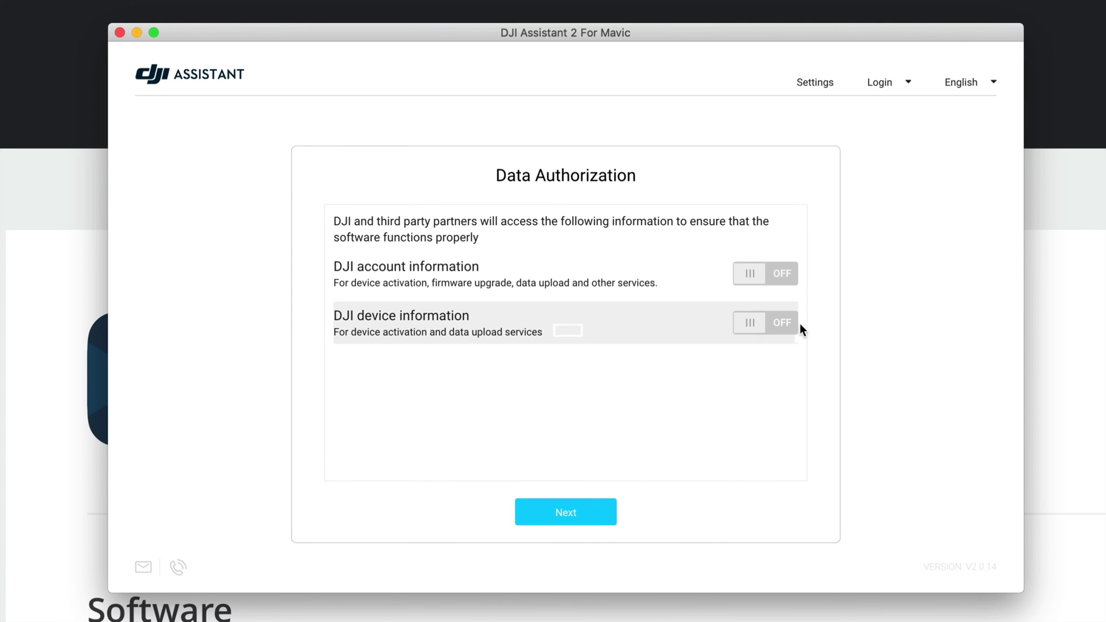
Step: Authorize access to both DJI account information and DJI device information, and continue the setup
left_click(766, 277)
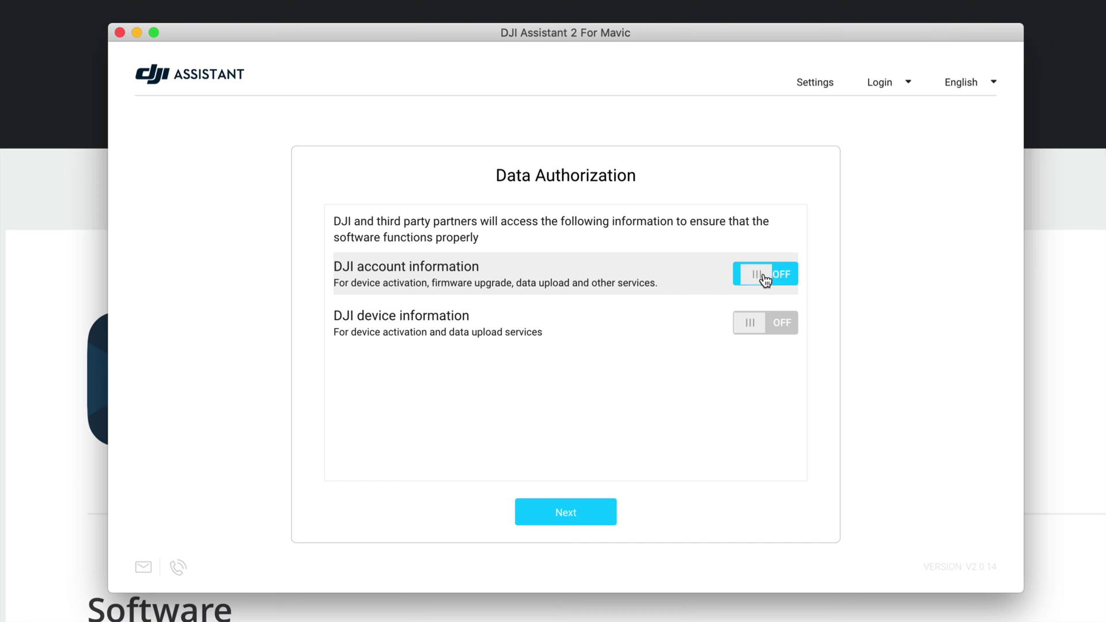
left_click(781, 323)
left_click(573, 512)
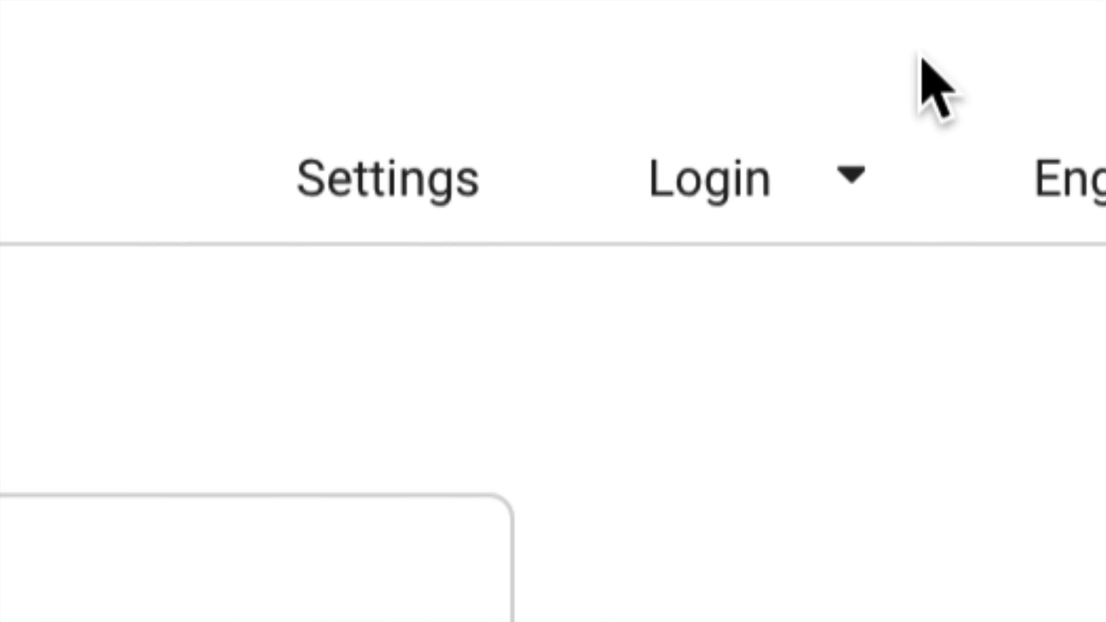
Step: Open the DJI login form and go to the new account sign-up
left_click(721, 197)
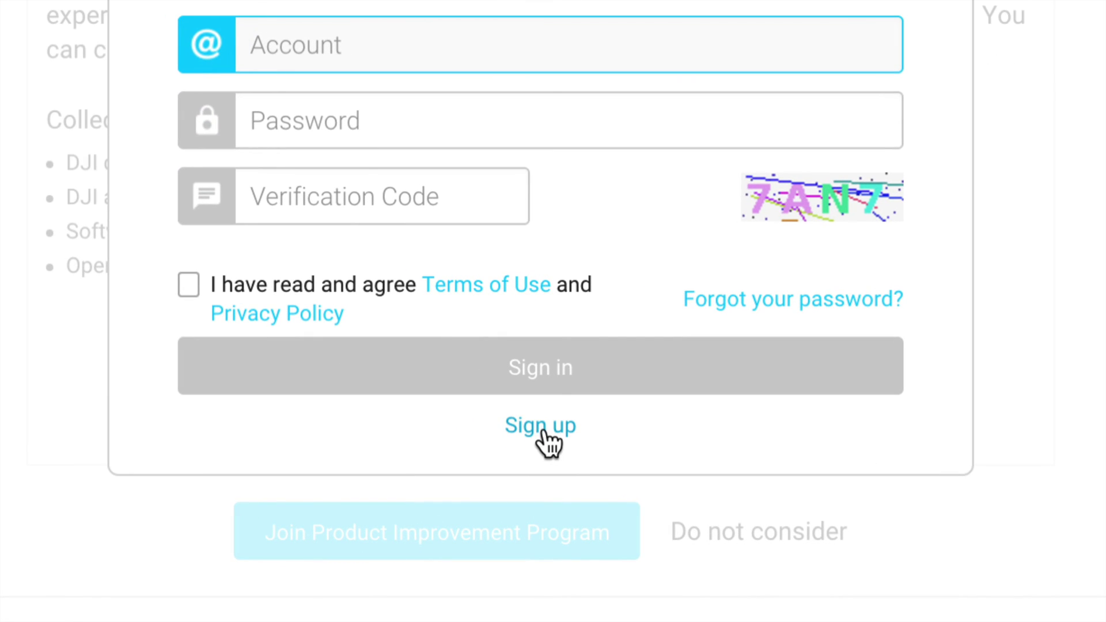
left_click(535, 429)
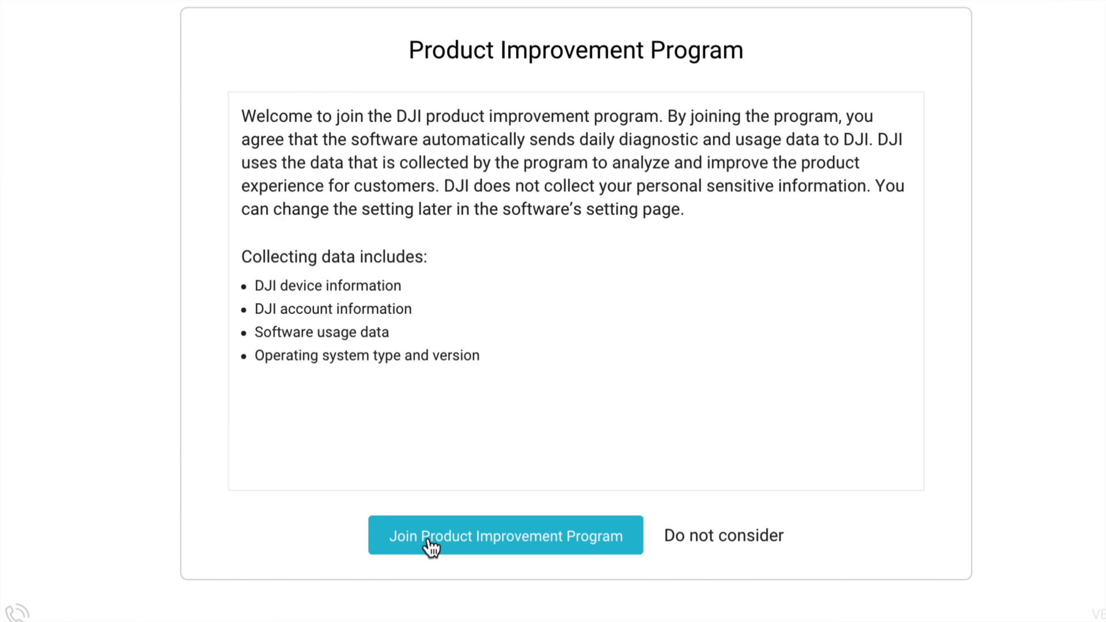
Step: Join the Product Improvement Program and allow DJI Assistant 2 For Mavic.app to accept incoming network connections
left_click(429, 539)
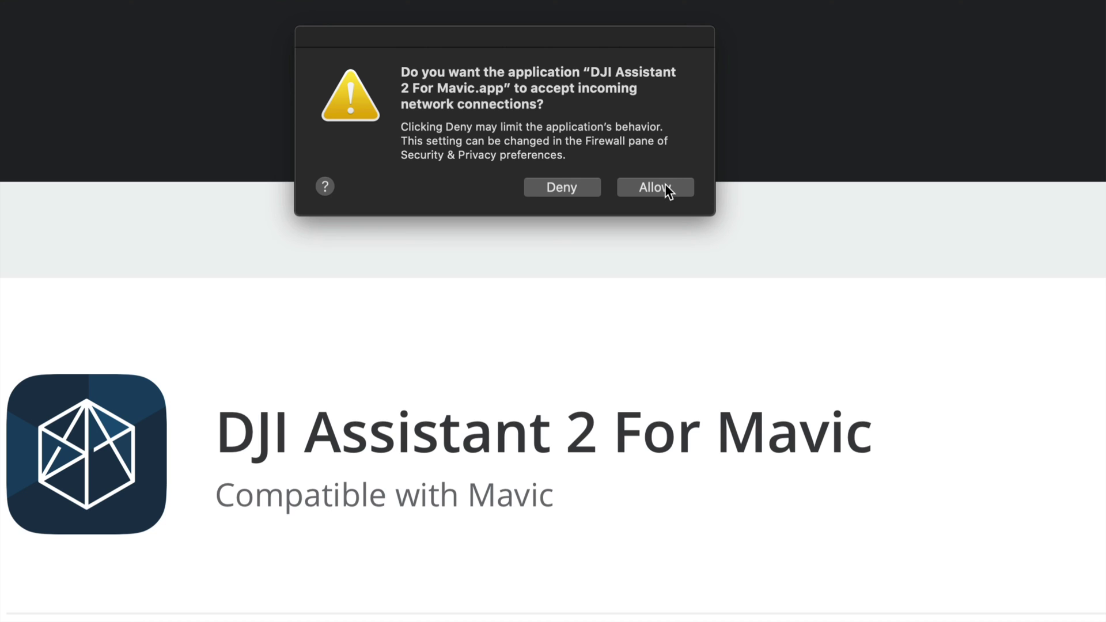
left_click(665, 187)
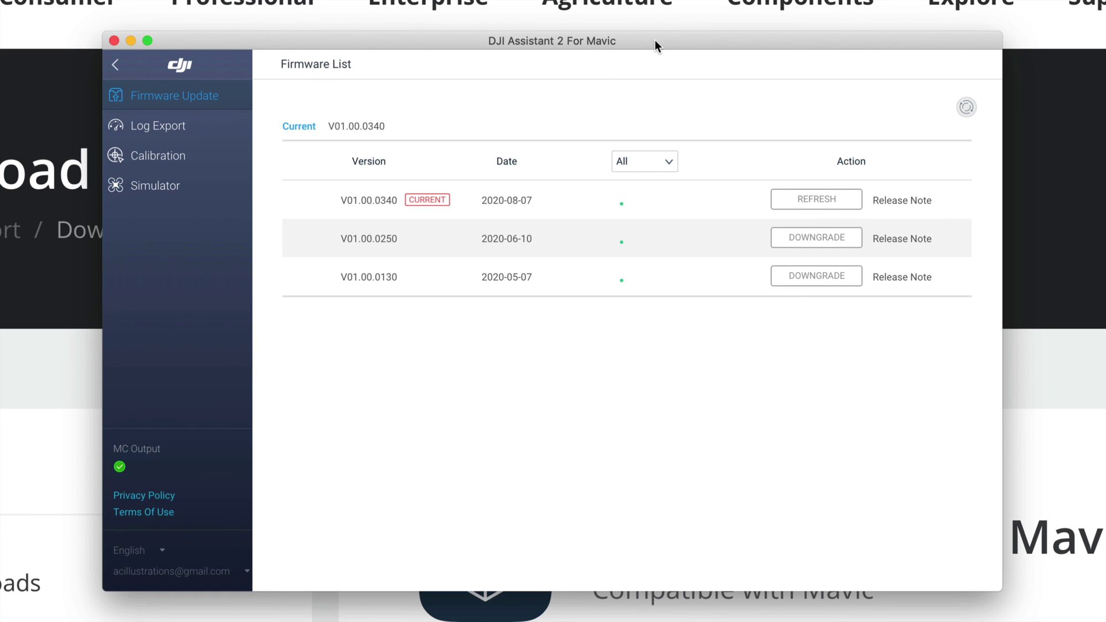
Step: View the update requirements for refreshing firmware V01.00.0340 and close them without starting the update
left_click(826, 201)
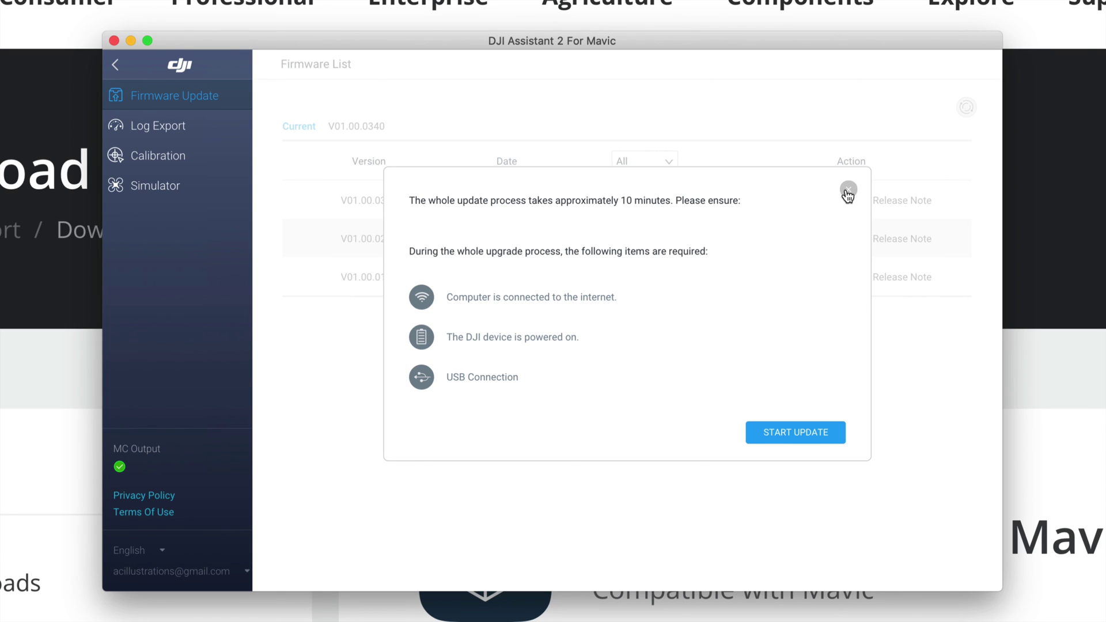
left_click(848, 190)
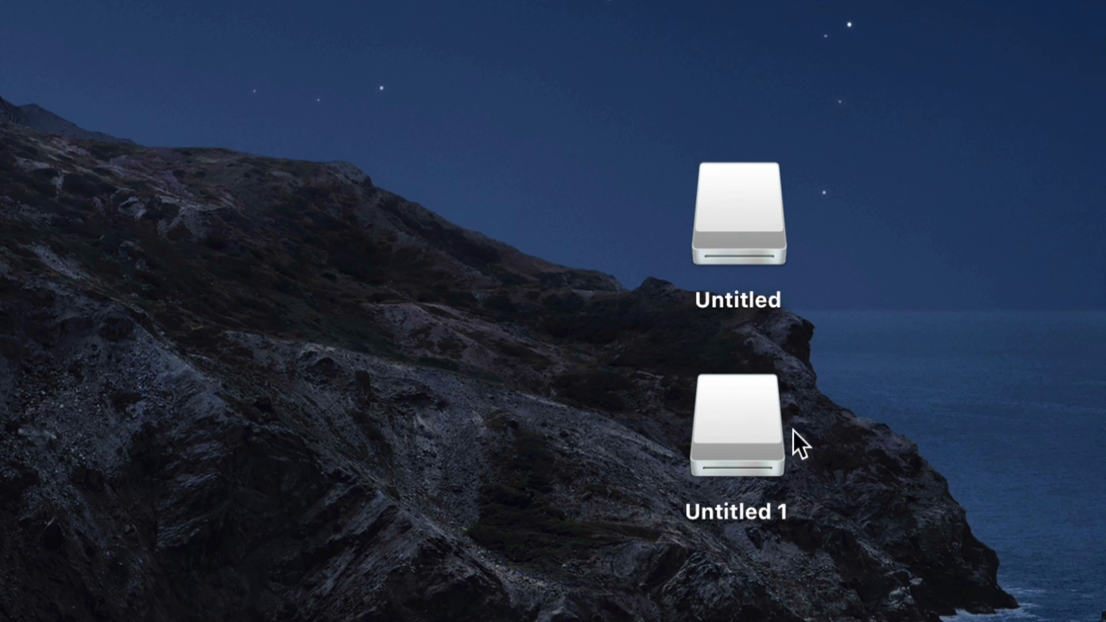
Step: Arrange the Untitled and Untitled 1 drives side by side on the desktop
left_click_drag(743, 447, 890, 211)
left_click_drag(1050, 178, 556, 199)
left_click(797, 573)
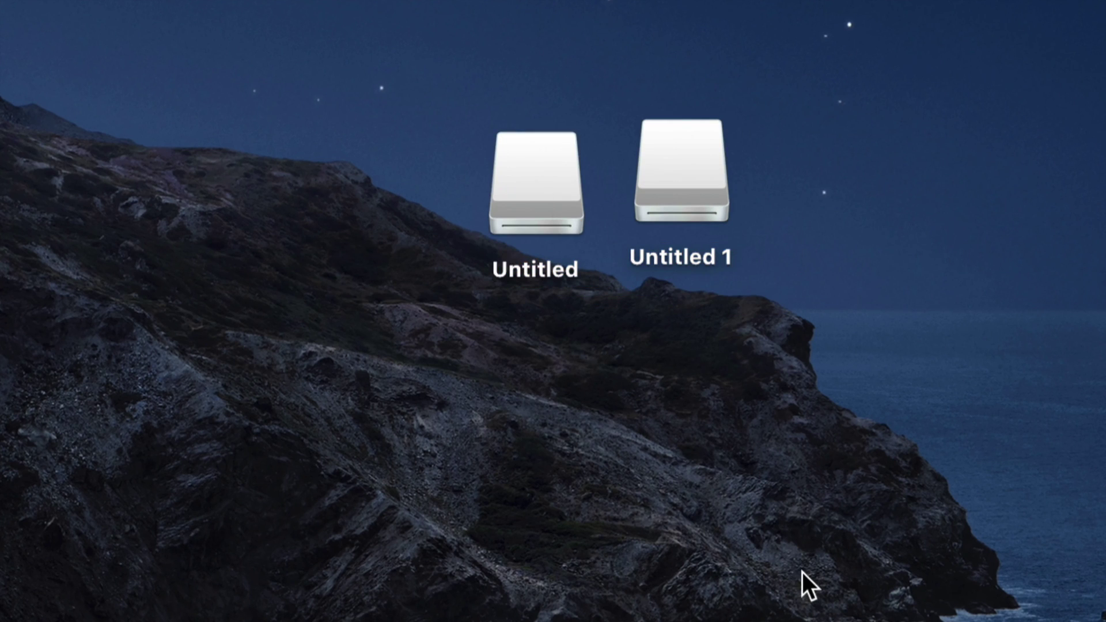
left_click_drag(687, 131, 712, 168)
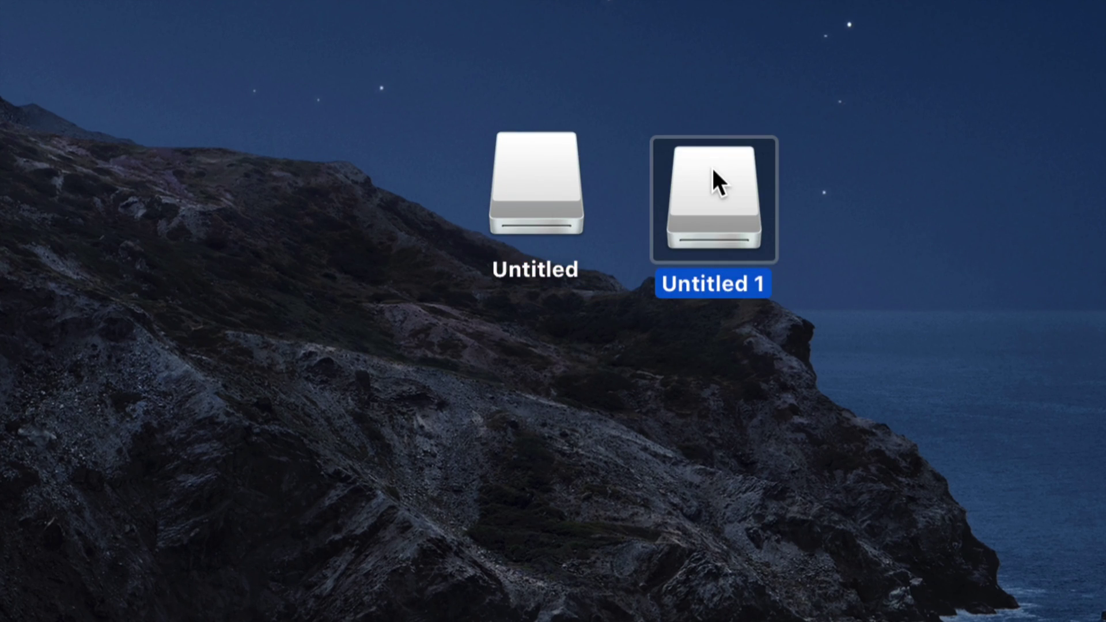
left_click_drag(573, 178, 589, 206)
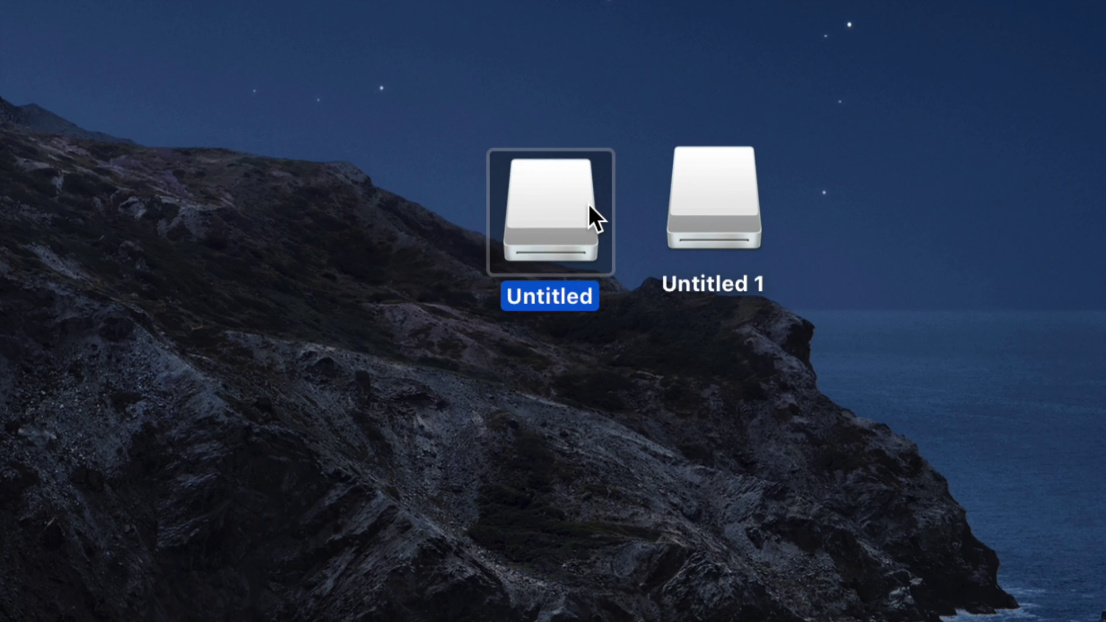
Step: Open the 100MEDIA folder inside DCIM on the Untitled drive
double_click(538, 216)
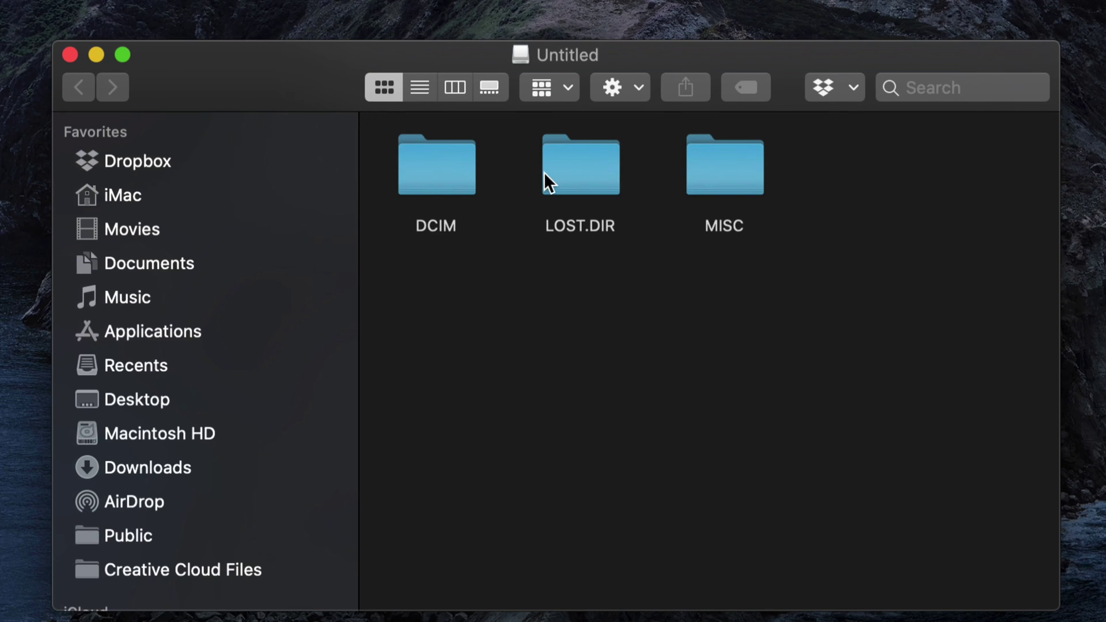
double_click(444, 171)
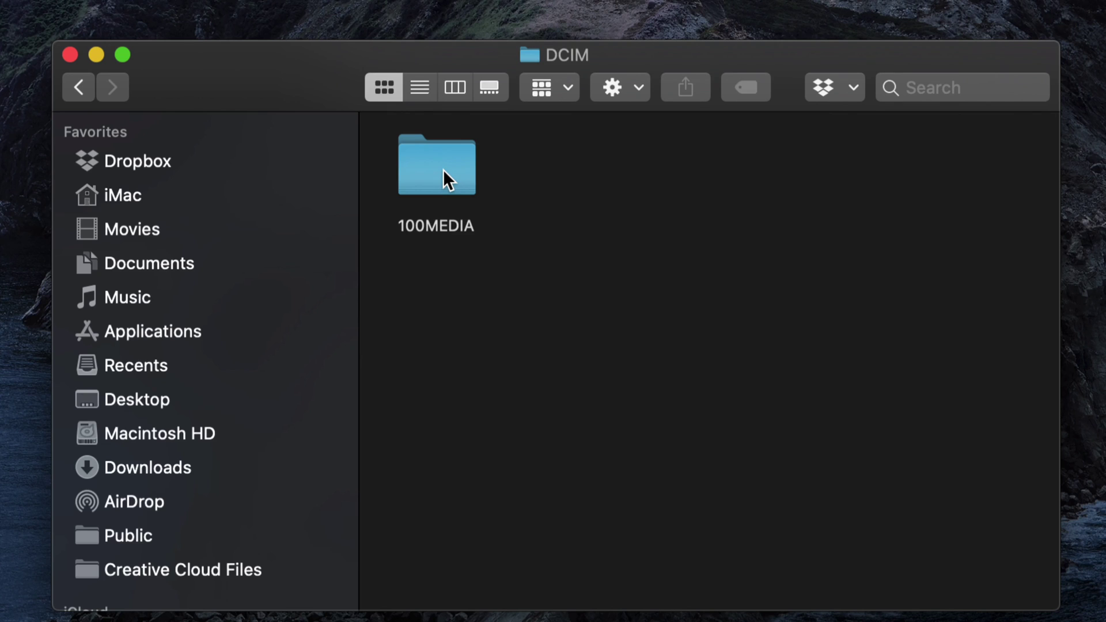
left_click(444, 169)
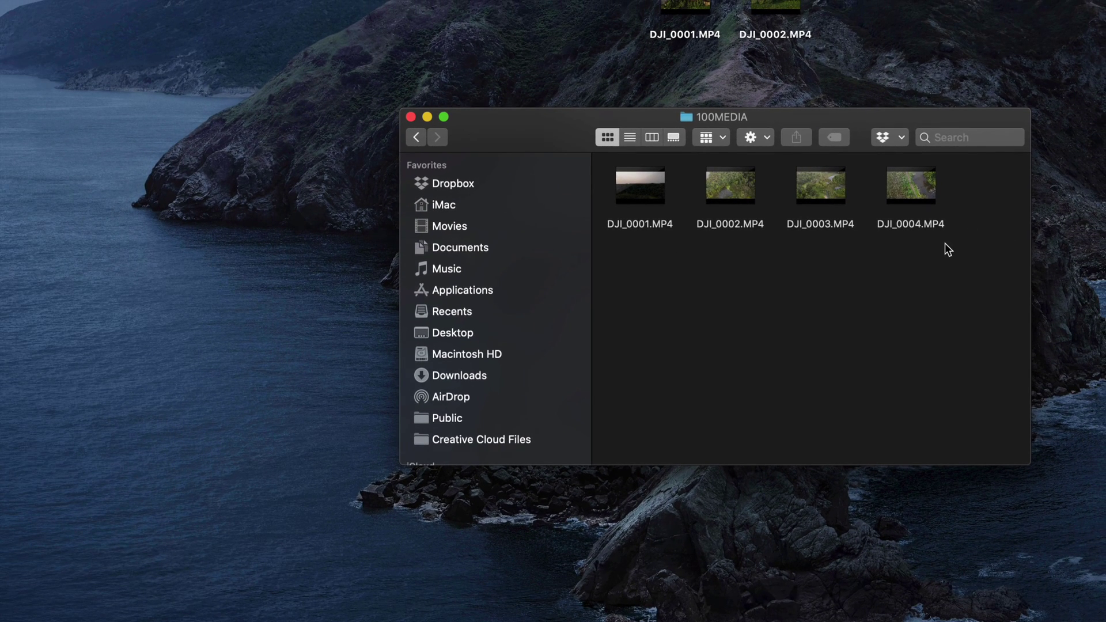
Step: Copy DJI_0001.MP4 through DJI_0004.MP4 to the desktop, keeping both versions of DJI_0001.MP4 and DJI_0002.MP4
left_click_drag(934, 272, 72, 257)
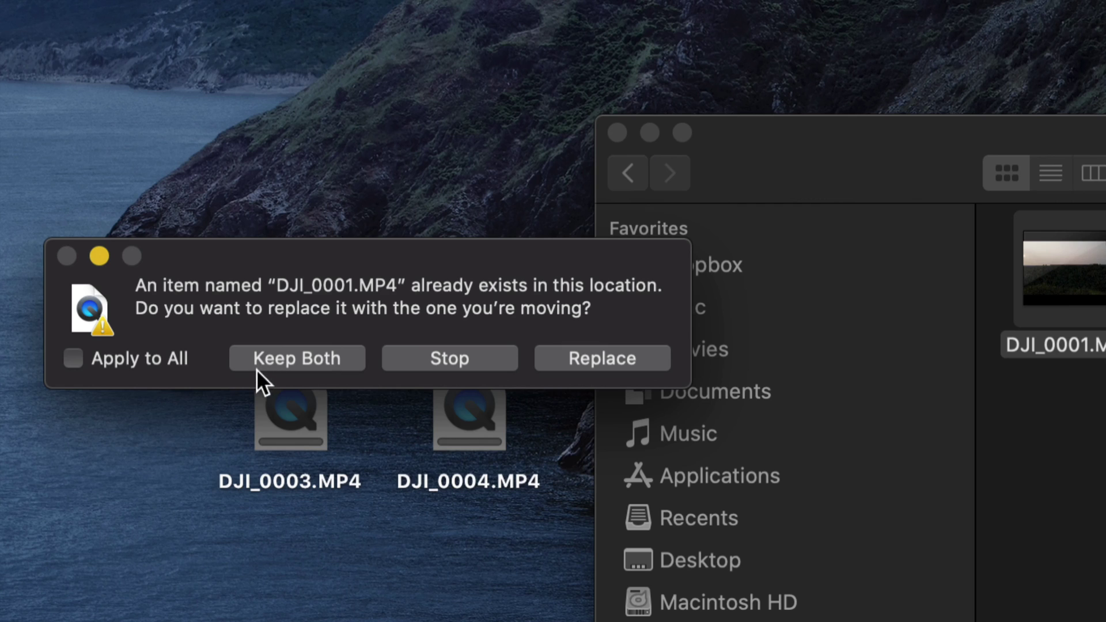
left_click(273, 365)
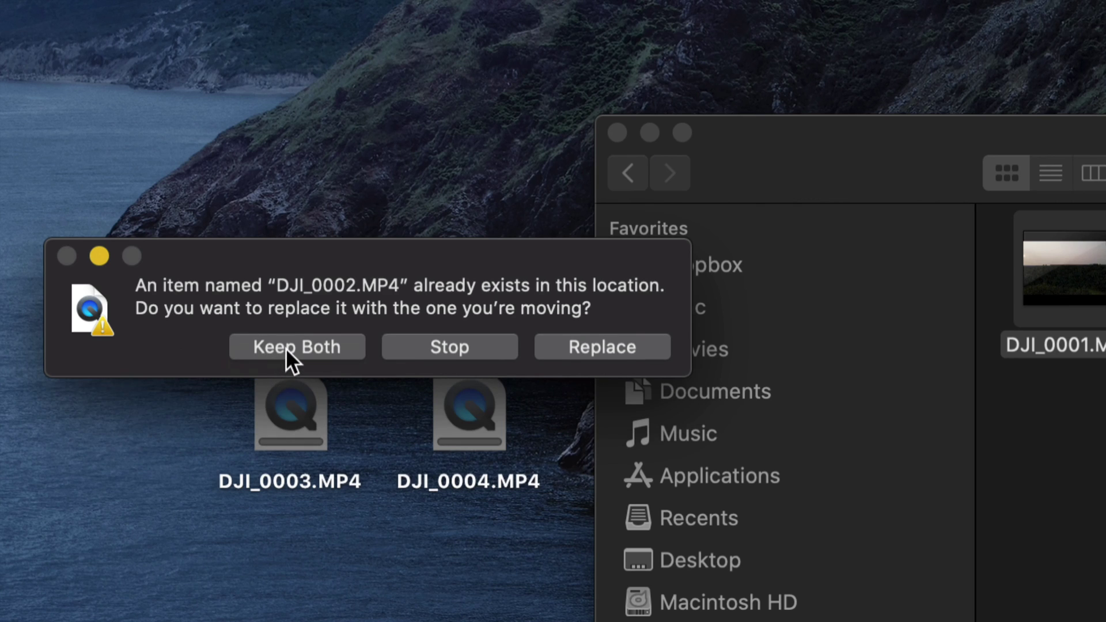
left_click(286, 348)
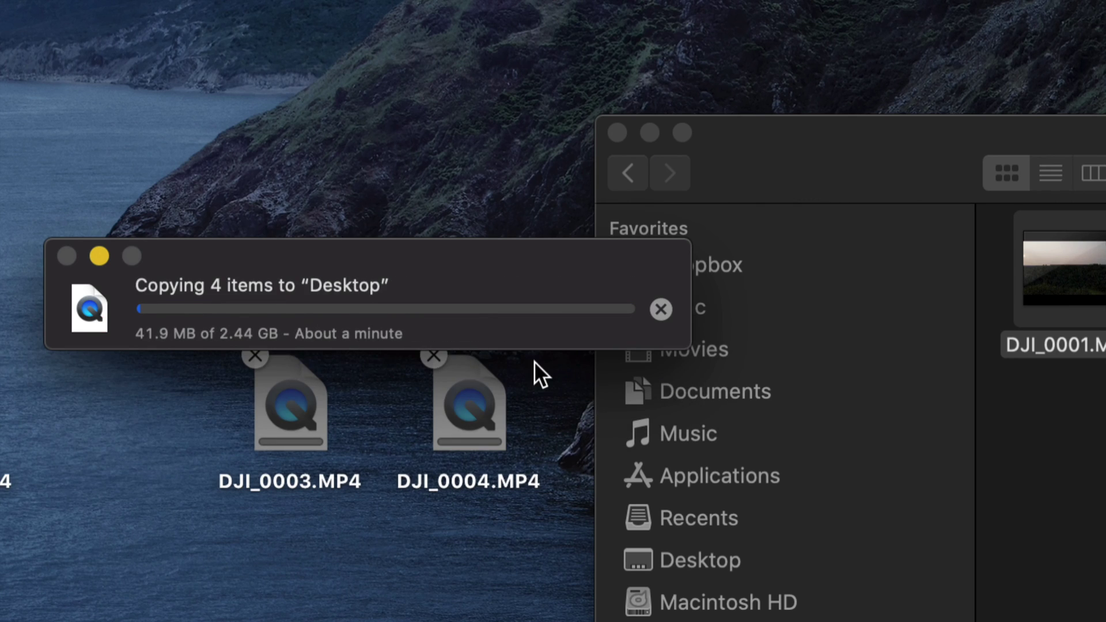
left_click_drag(370, 257, 466, 252)
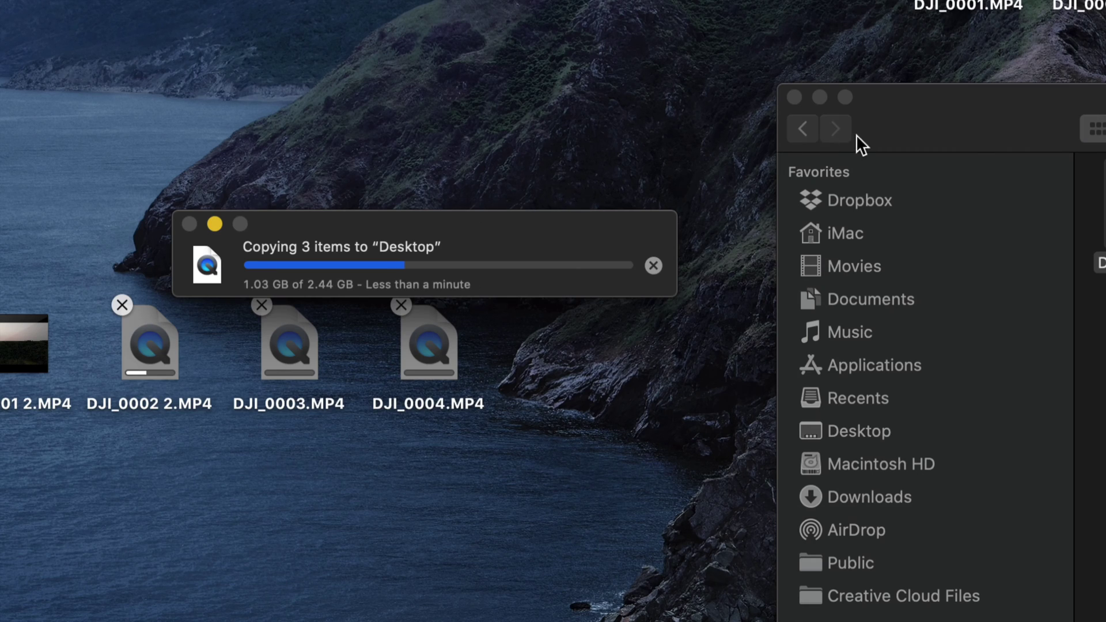
left_click_drag(921, 112, 600, 115)
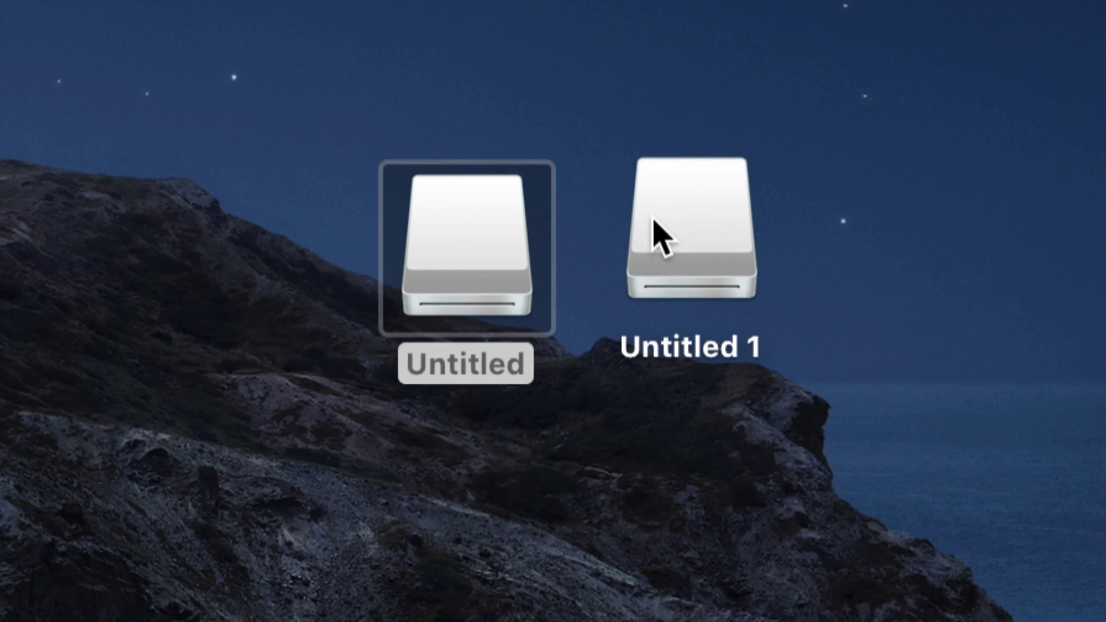
Step: Open the 100MEDIA folder inside DCIM on the Untitled 1 drive and look through its video clips
left_click(656, 219)
left_click_drag(656, 219, 698, 219)
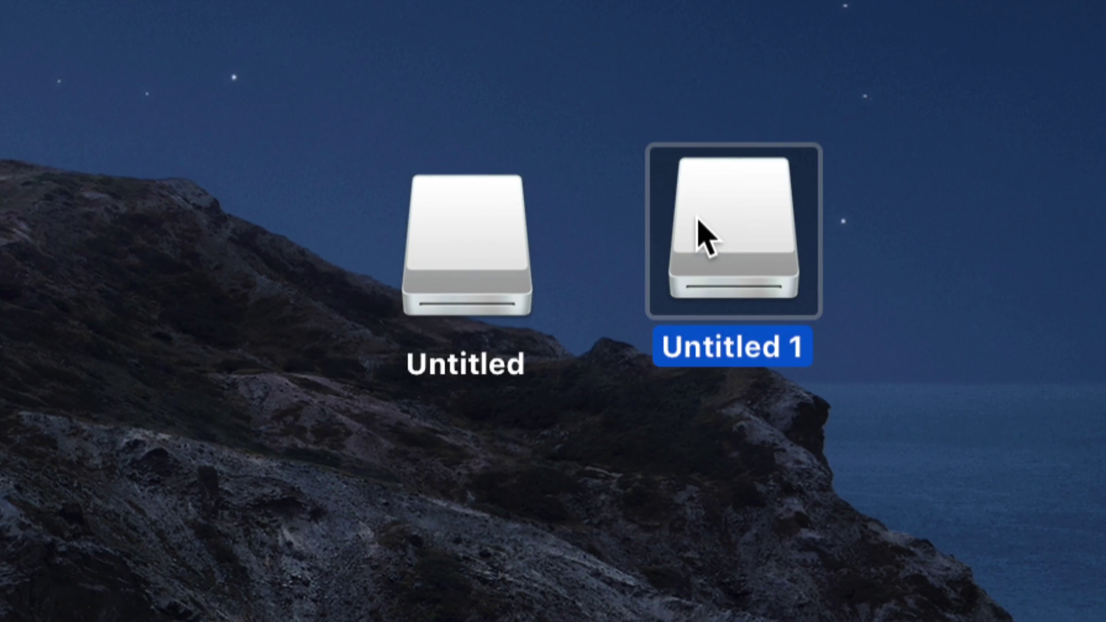
double_click(697, 219)
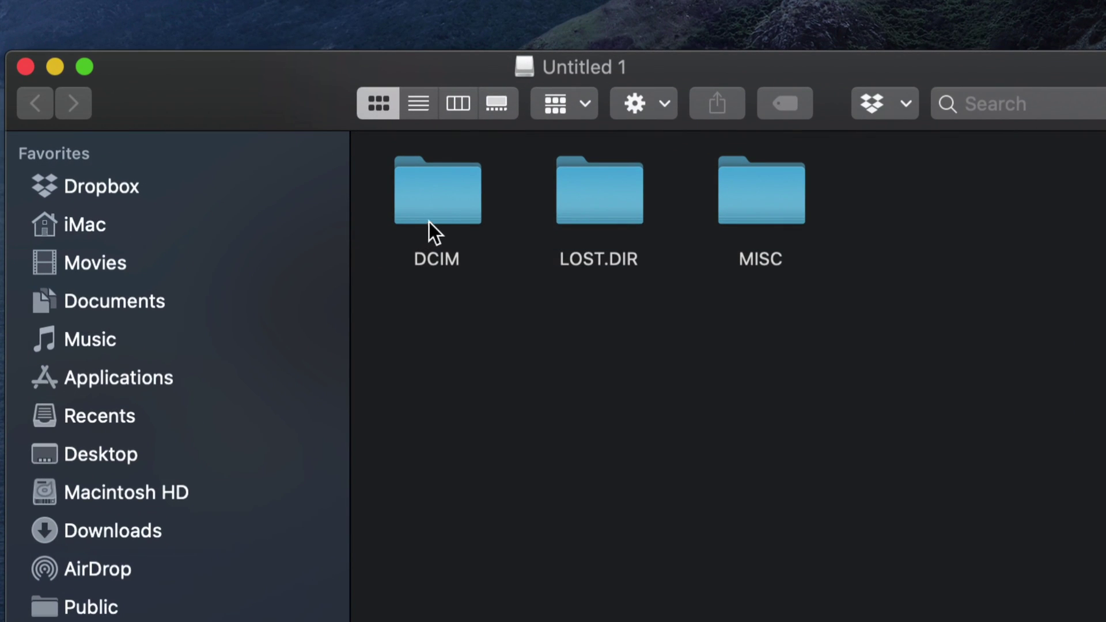
double_click(434, 195)
left_click(434, 195)
double_click(433, 194)
scroll(655, 369, "down", 3)
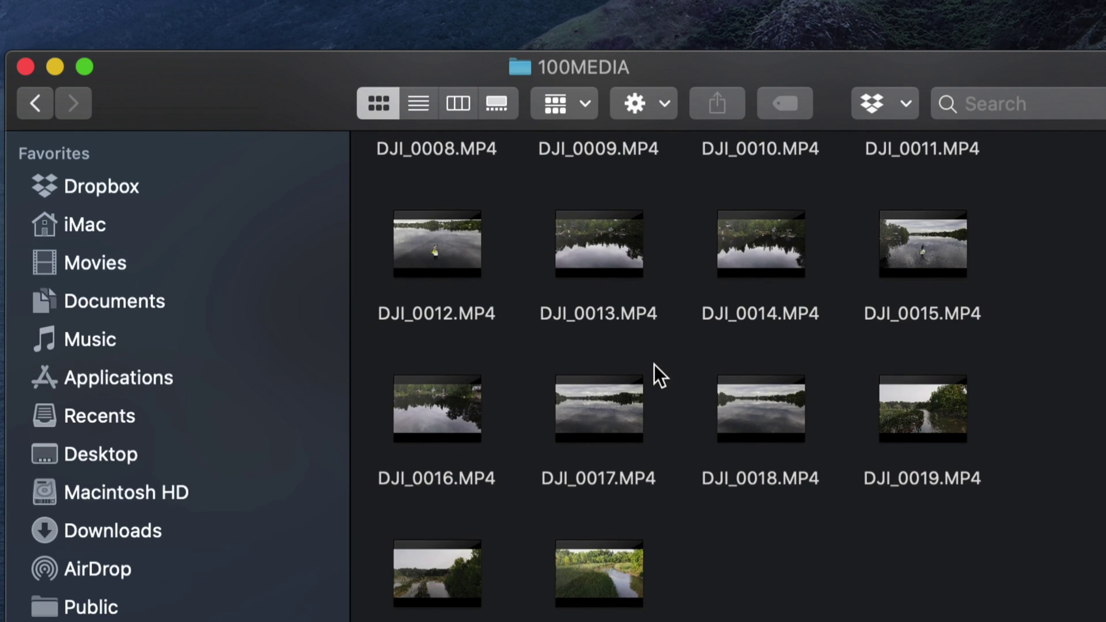
scroll(655, 365, "up", 3)
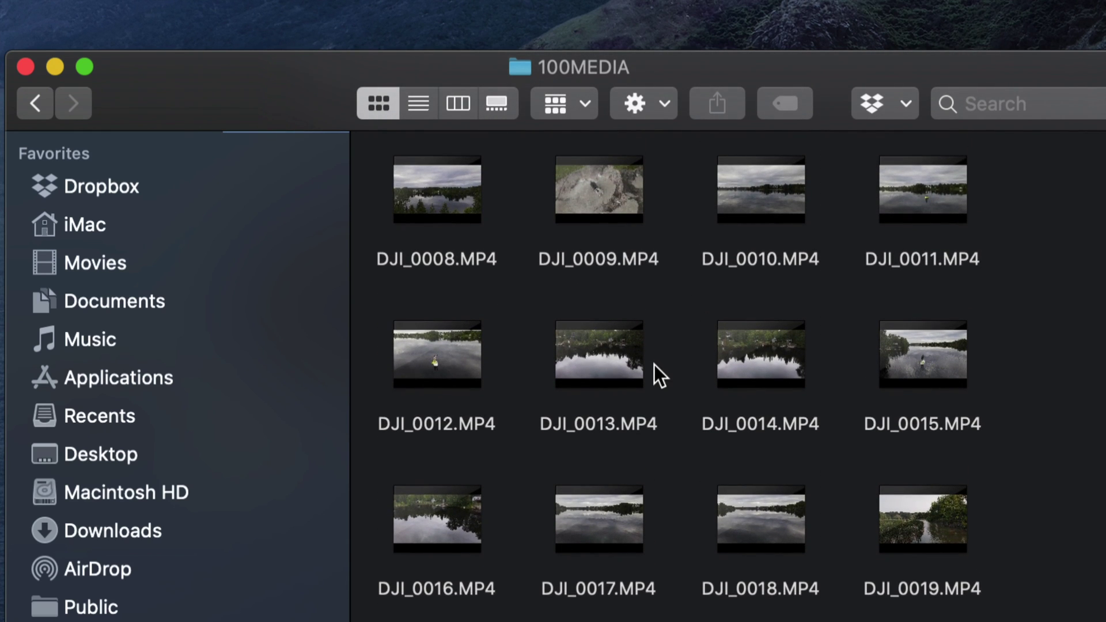
scroll(654, 365, "down", 3)
scroll(654, 364, "up", 3)
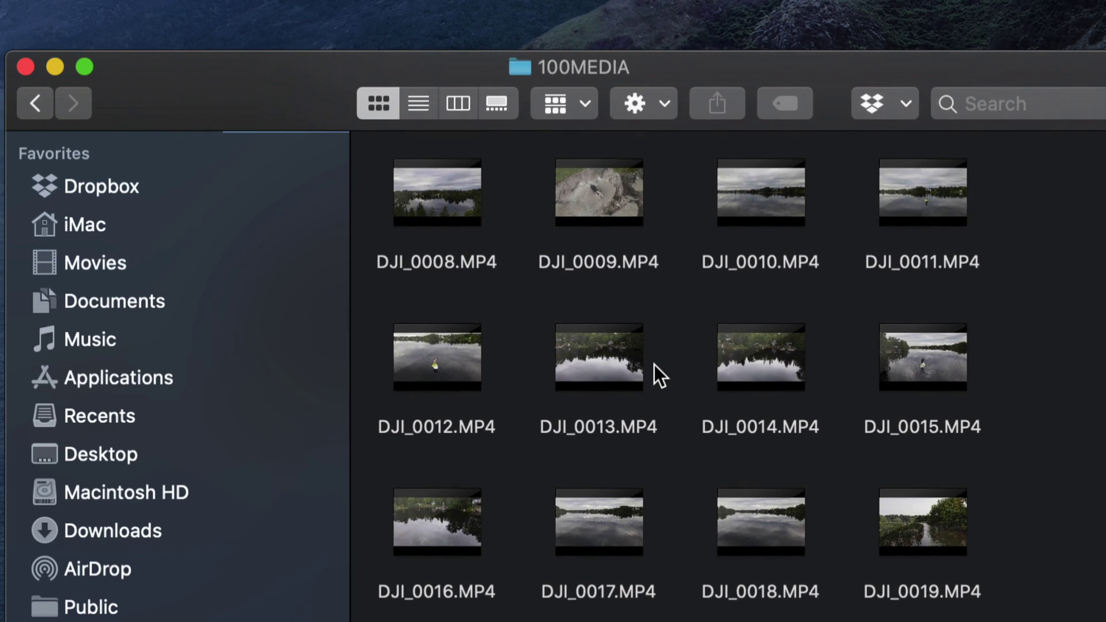
scroll(655, 365, "down", 3)
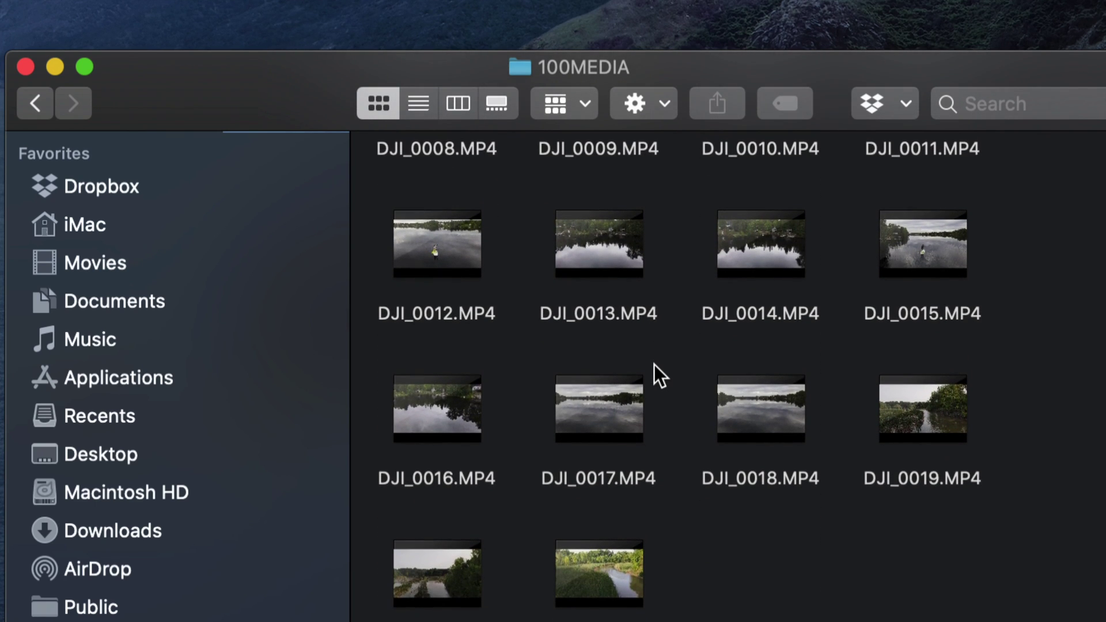
mouse_move(729, 391)
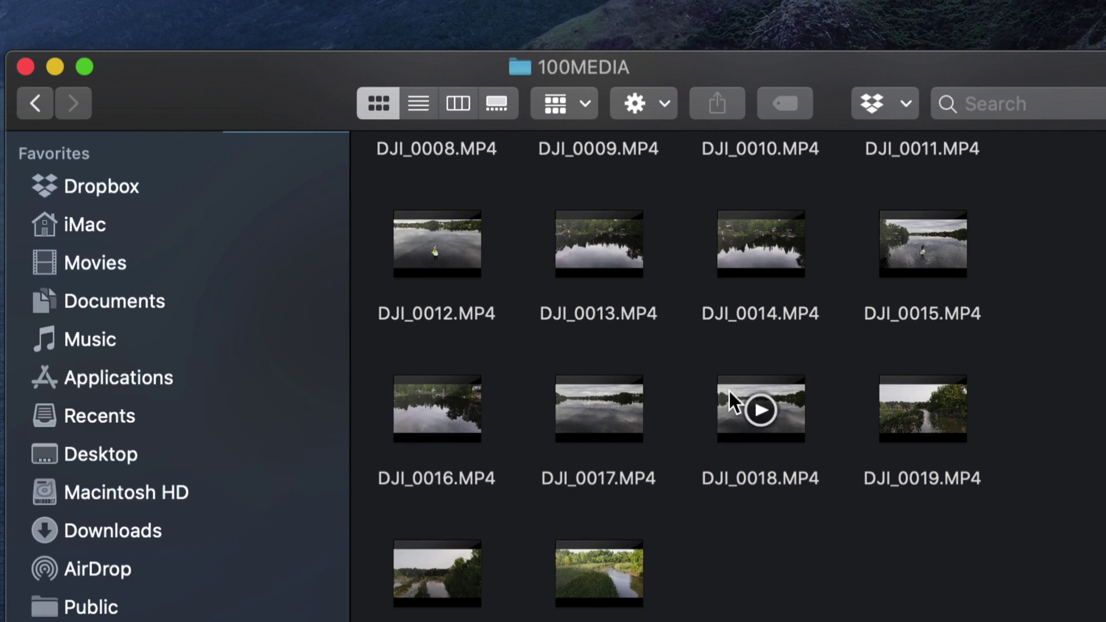
left_click_drag(975, 530, 448, 210)
left_click(727, 513)
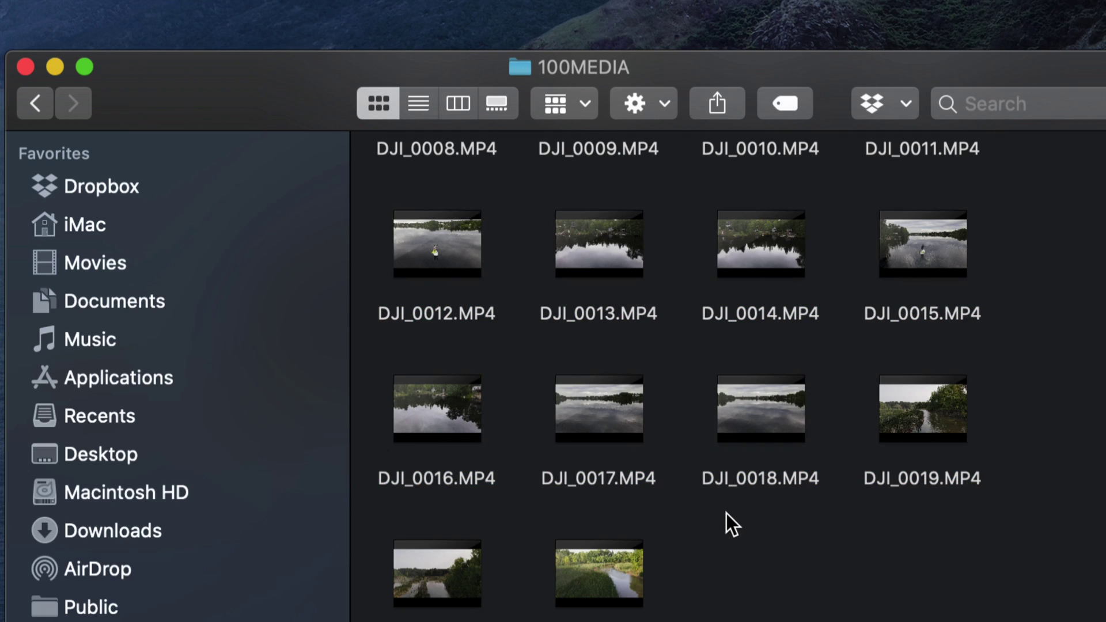
key("super+a")
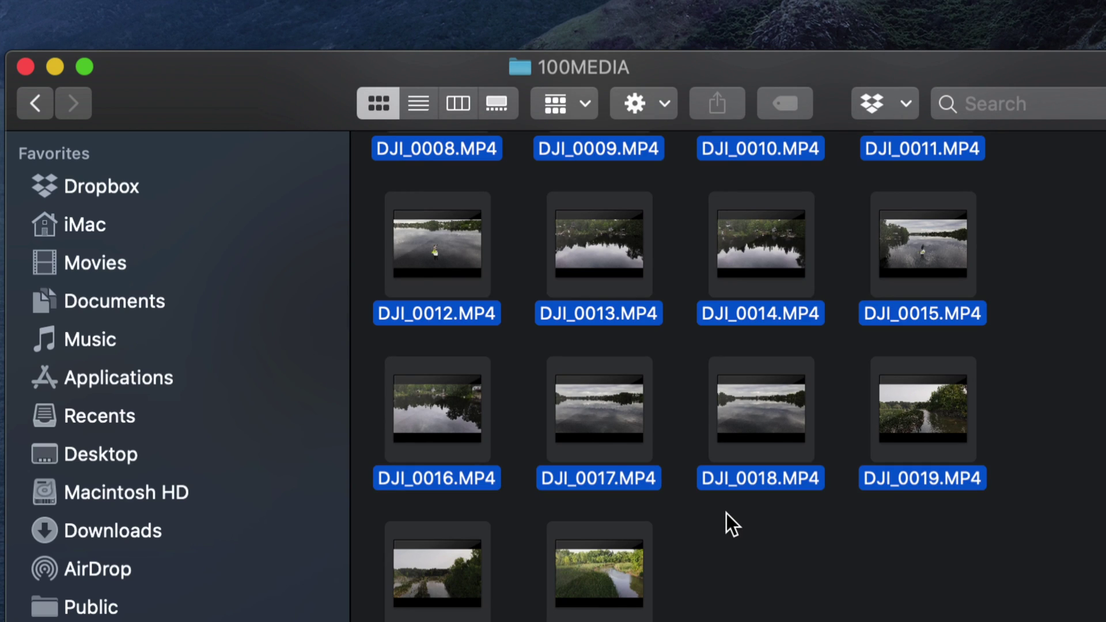
left_click(742, 535)
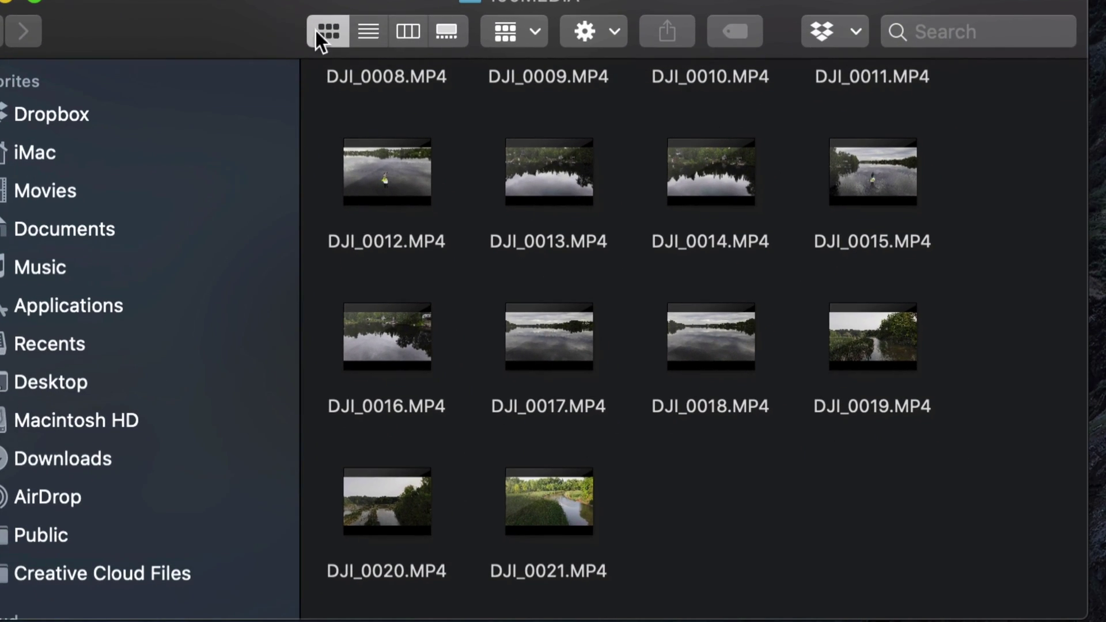
Step: Copy DJI_0019.MP4, DJI_0020.MP4 and DJI_0021.MP4 from the 100MEDIA folder on the Untitled 1 drive to the desktop
left_click(914, 356)
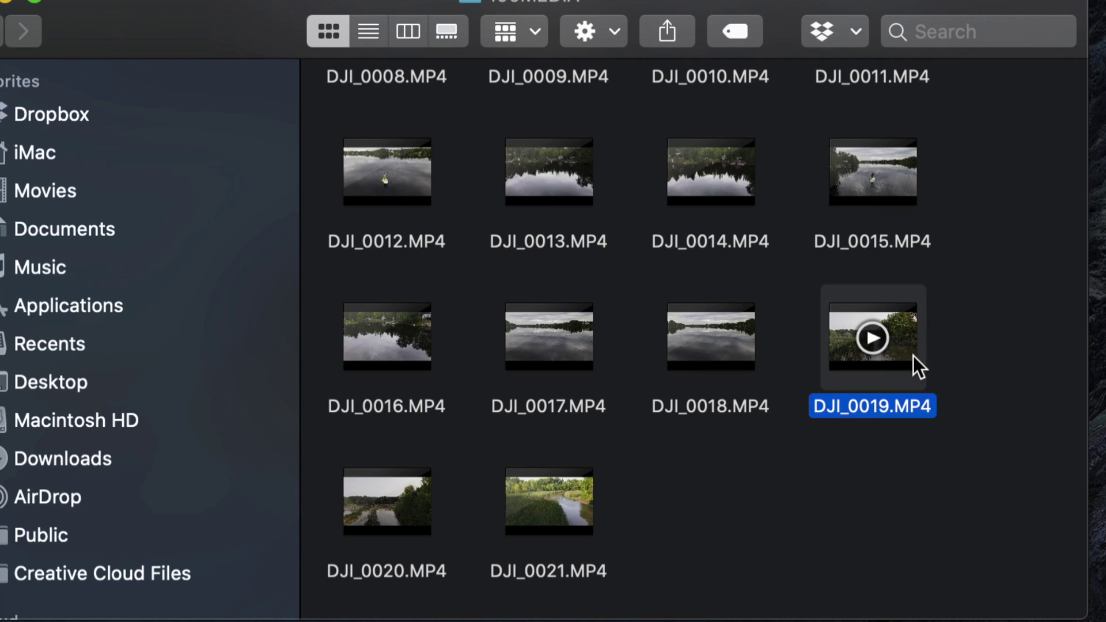
left_click(419, 526, "super")
left_click(579, 522, "super")
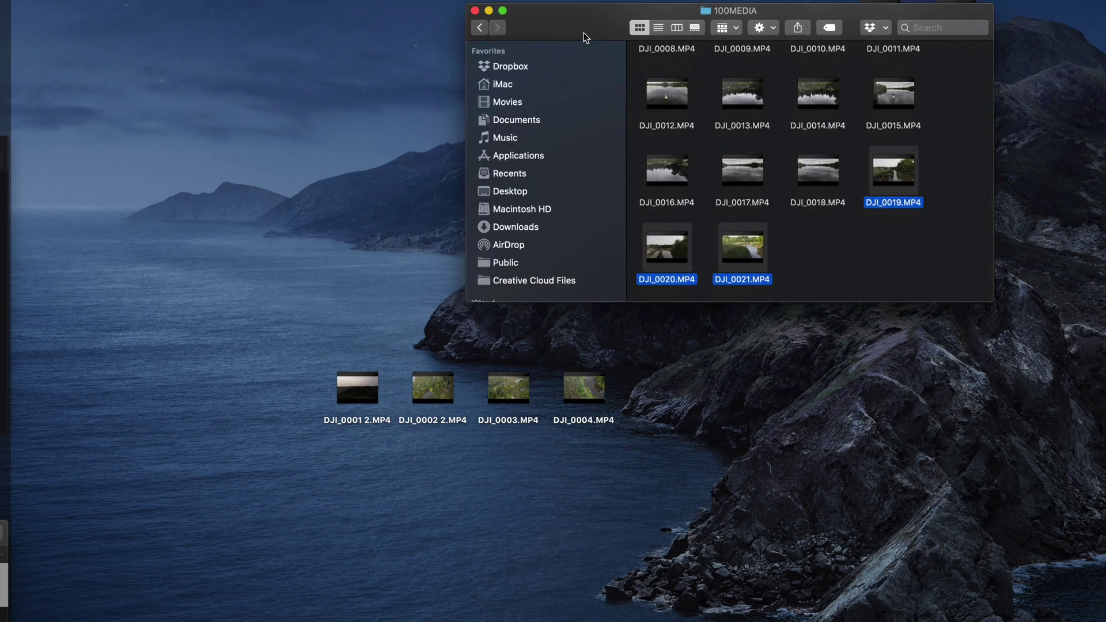
left_click_drag(585, 35, 613, 30)
left_click_drag(696, 245, 355, 532)
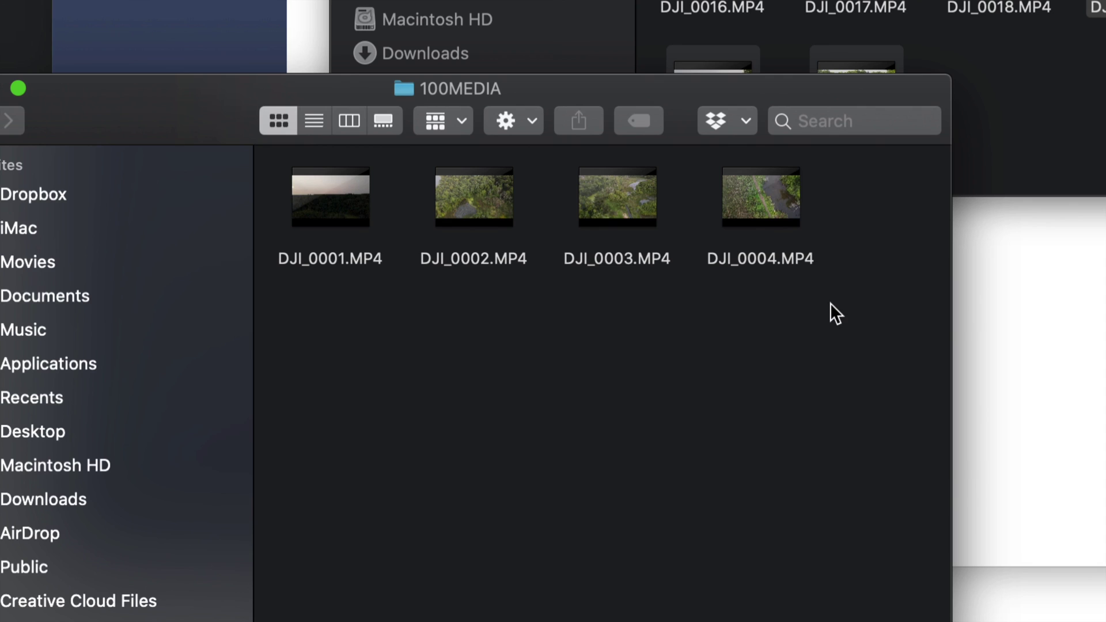
Step: Move DJI_0001.MP4 through DJI_0004.MP4 in the Untitled drive's 100MEDIA folder to the Trash
left_click_drag(681, 102, 726, 94)
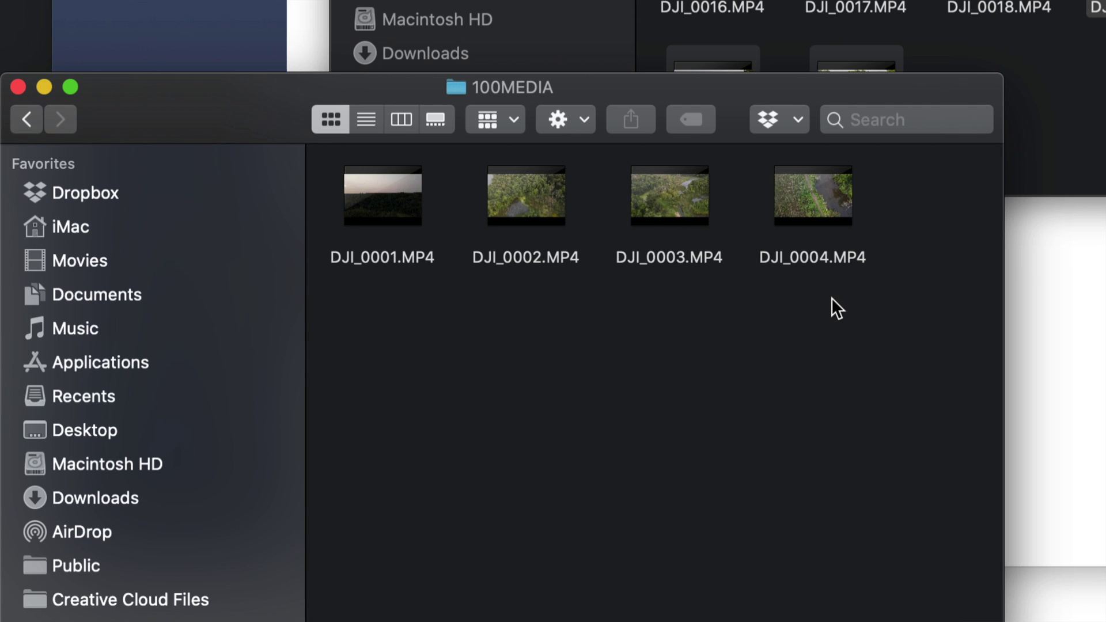
left_click_drag(832, 298, 379, 176)
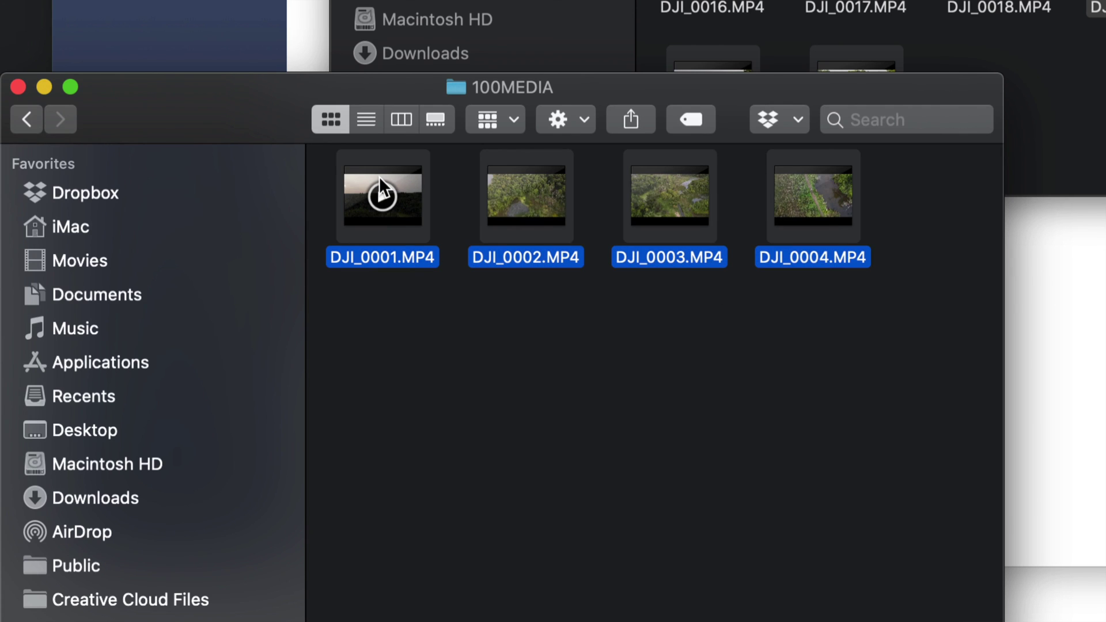
key("super+BackSpace")
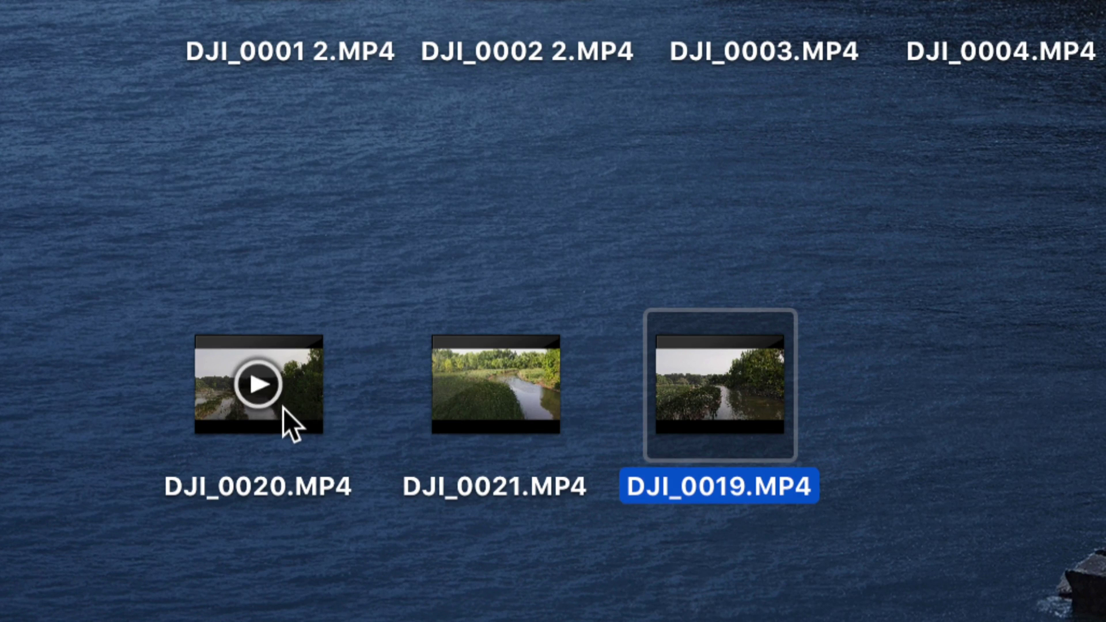
Step: Check the copied clips on the desktop and move all clips in the Untitled 1 drive's 100MEDIA folder to the Trash
left_click(280, 408)
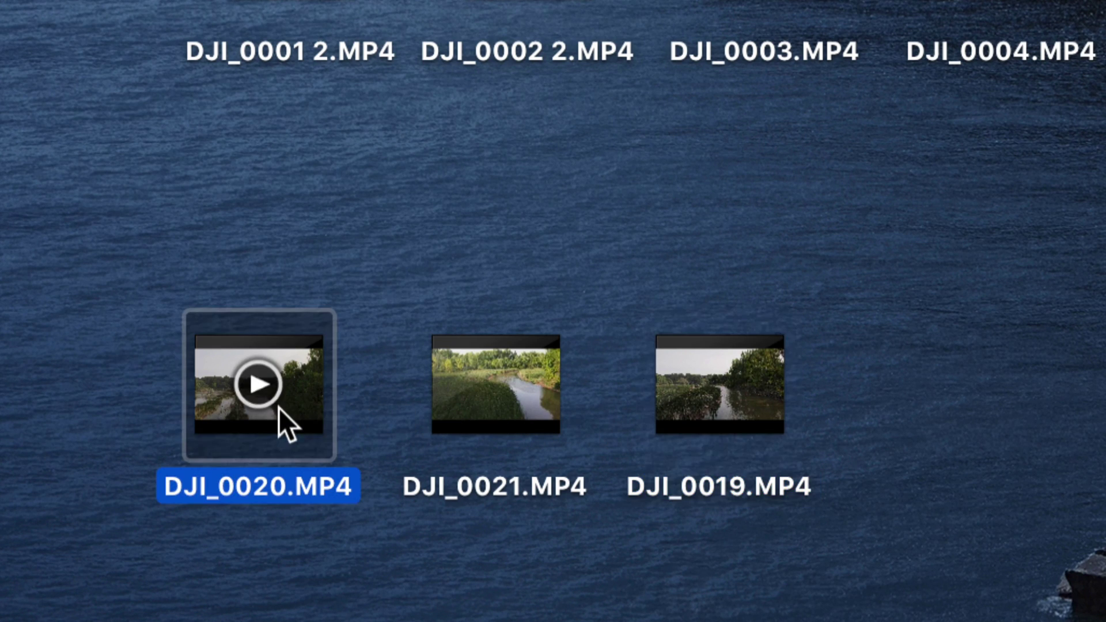
left_click(484, 418)
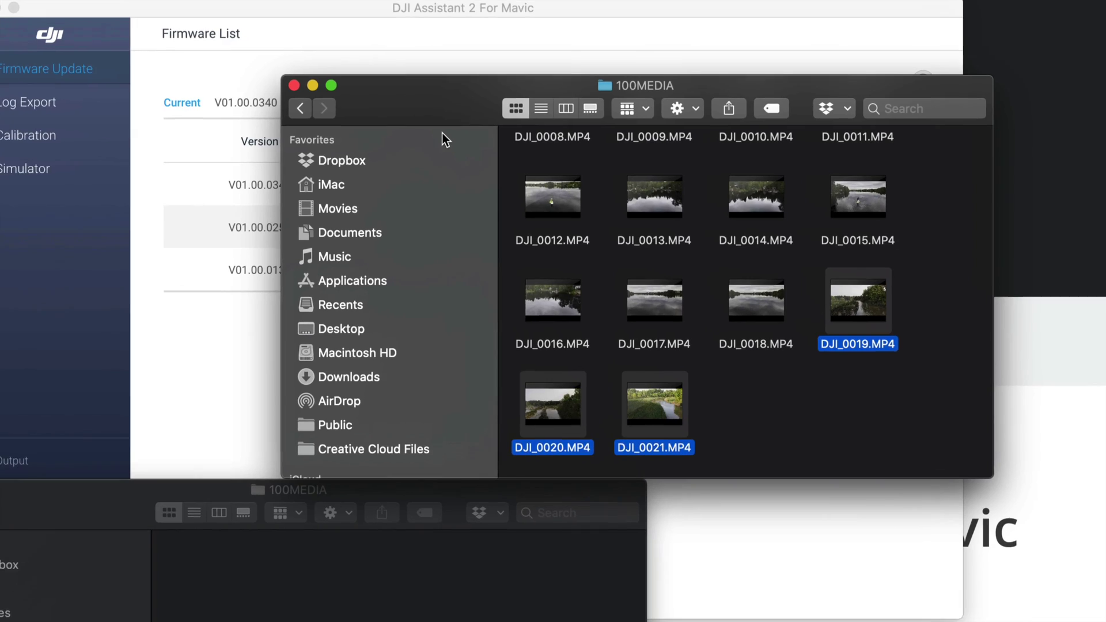
left_click(862, 399)
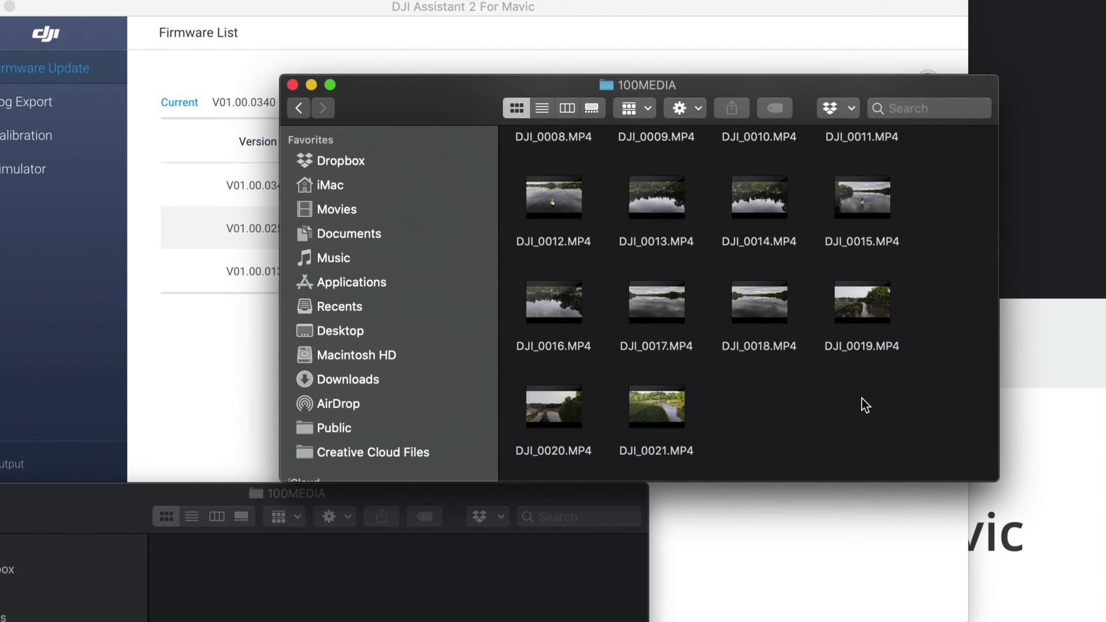
scroll(862, 398, "down", 2)
scroll(862, 398, "up", 1)
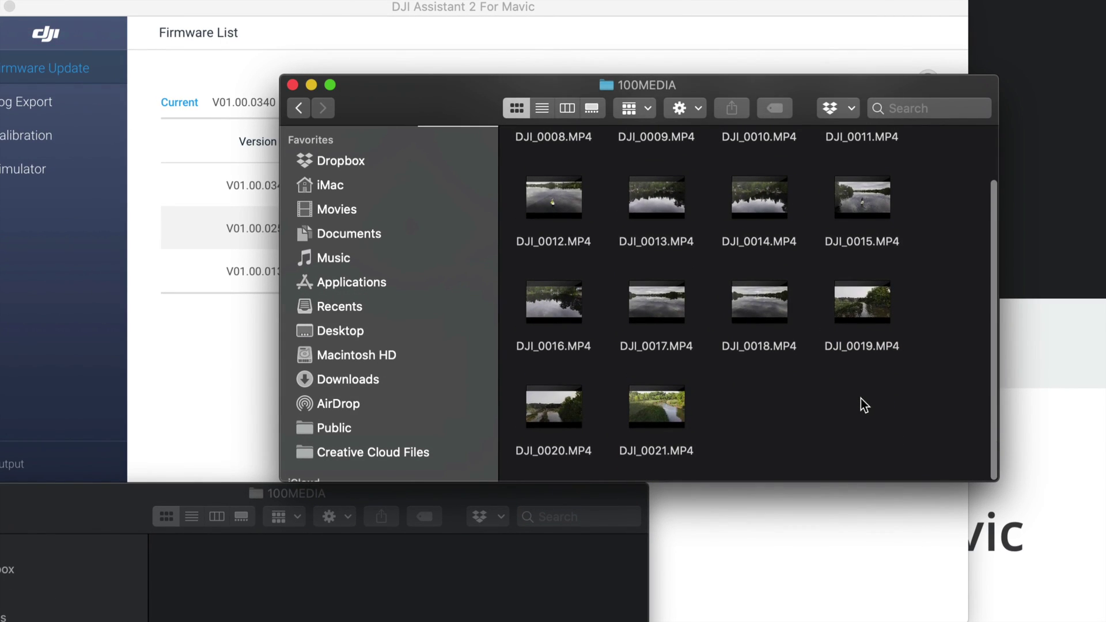
key("super+a")
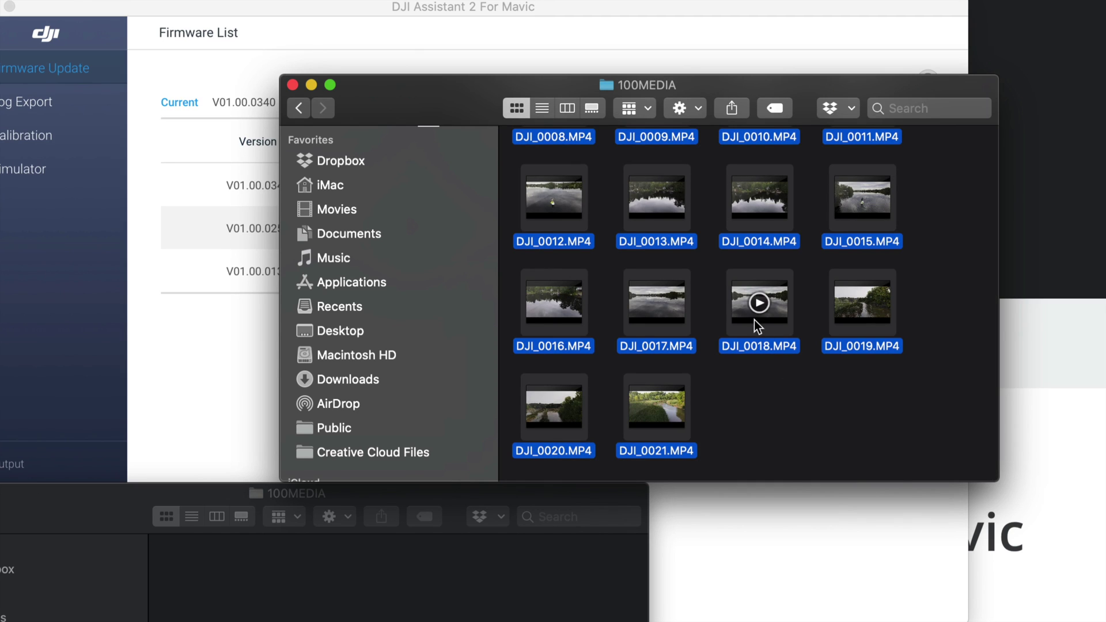
right_click(742, 311)
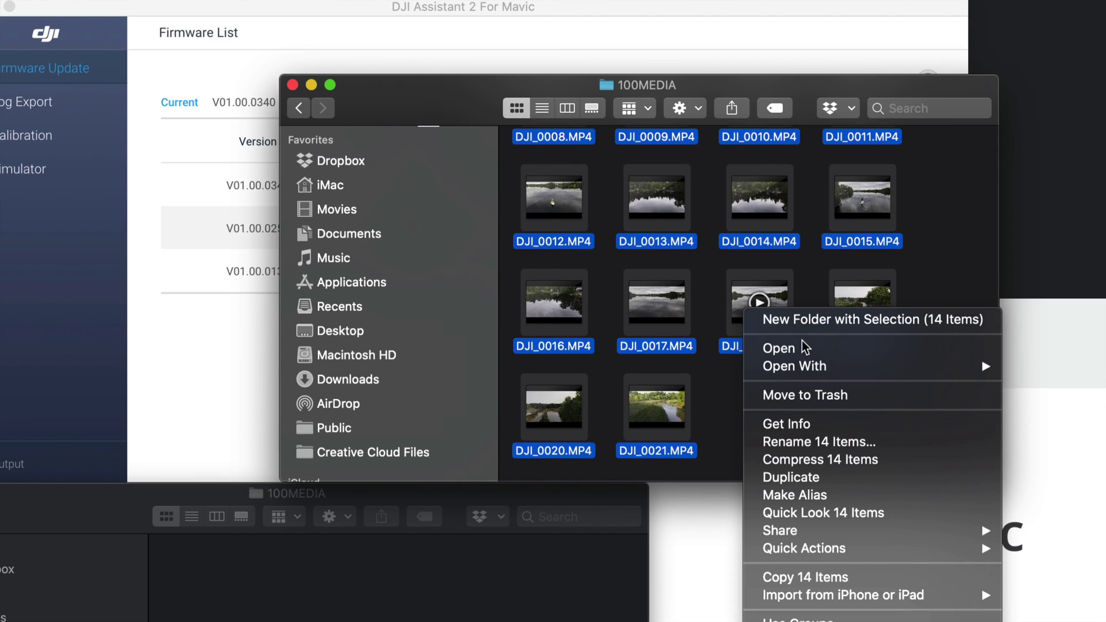
left_click(832, 396)
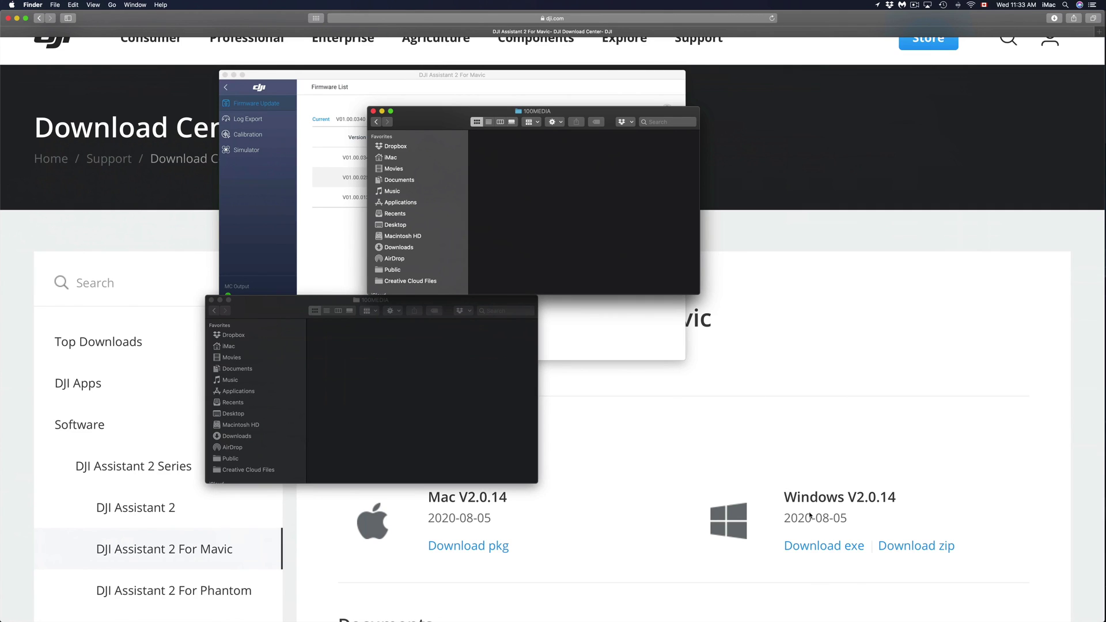
Step: Empty the Trash to remove the deleted drone clips from the drives
mouse_move(917, 605)
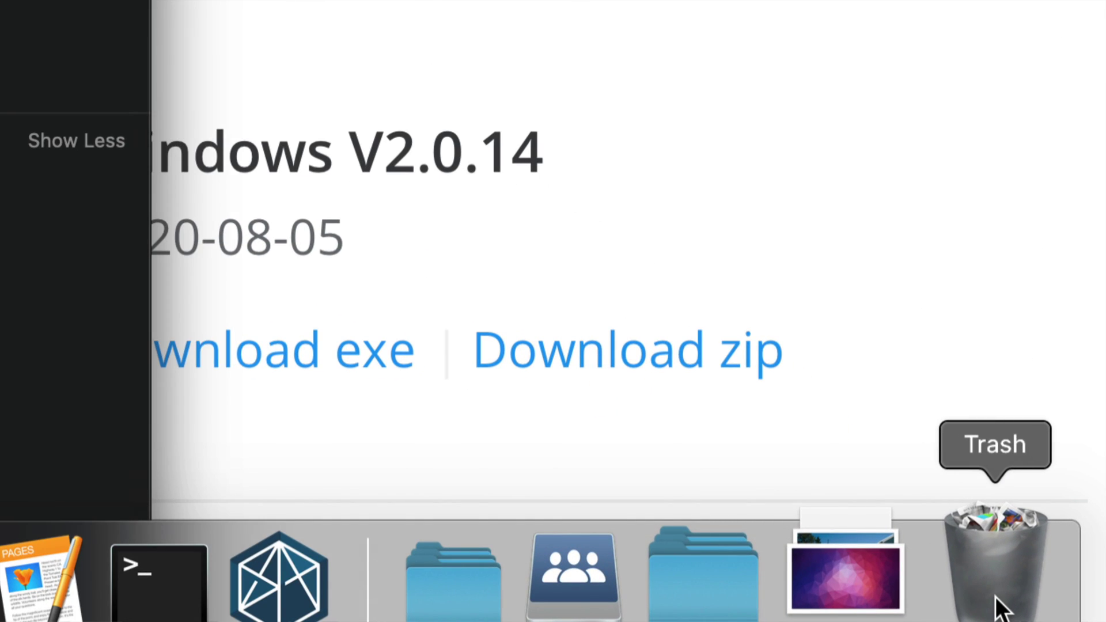
right_click(999, 607)
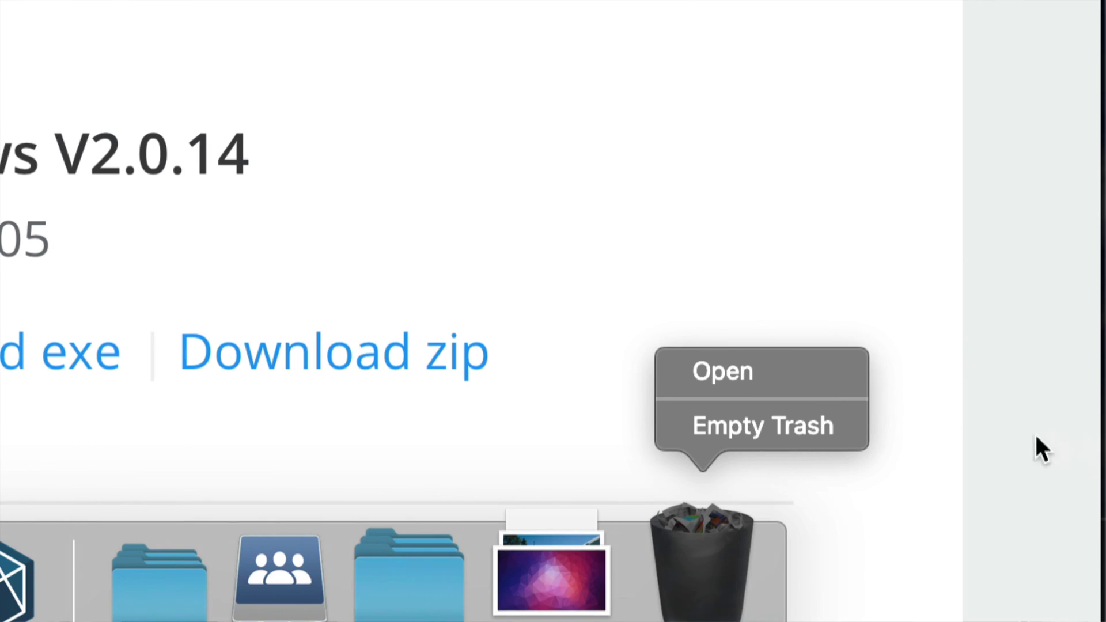
left_click(719, 427)
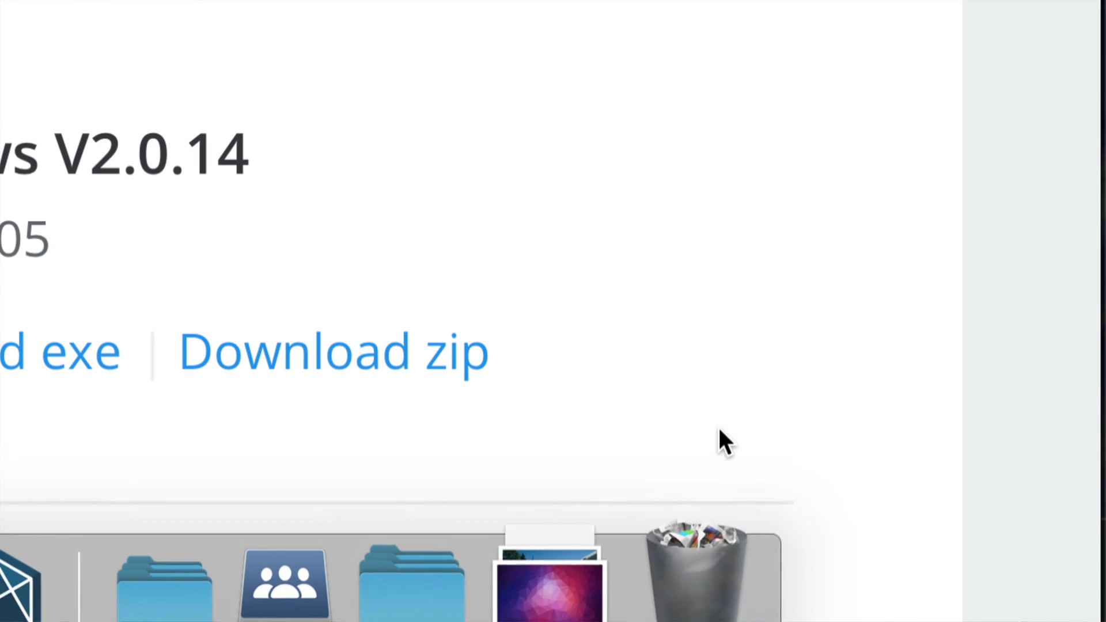
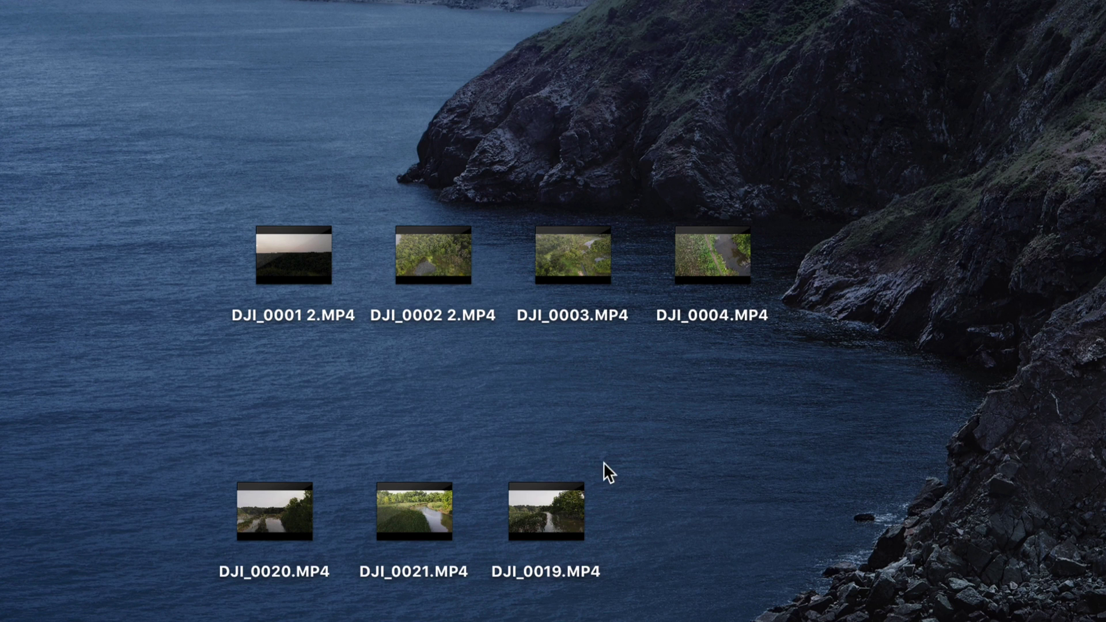
Step: Move the DJI_0020, DJI_0021 and DJI_0019 clips on the desktop directly beneath the row of DJI_0001 2 to DJI_0004 clips
left_click_drag(627, 472, 329, 390)
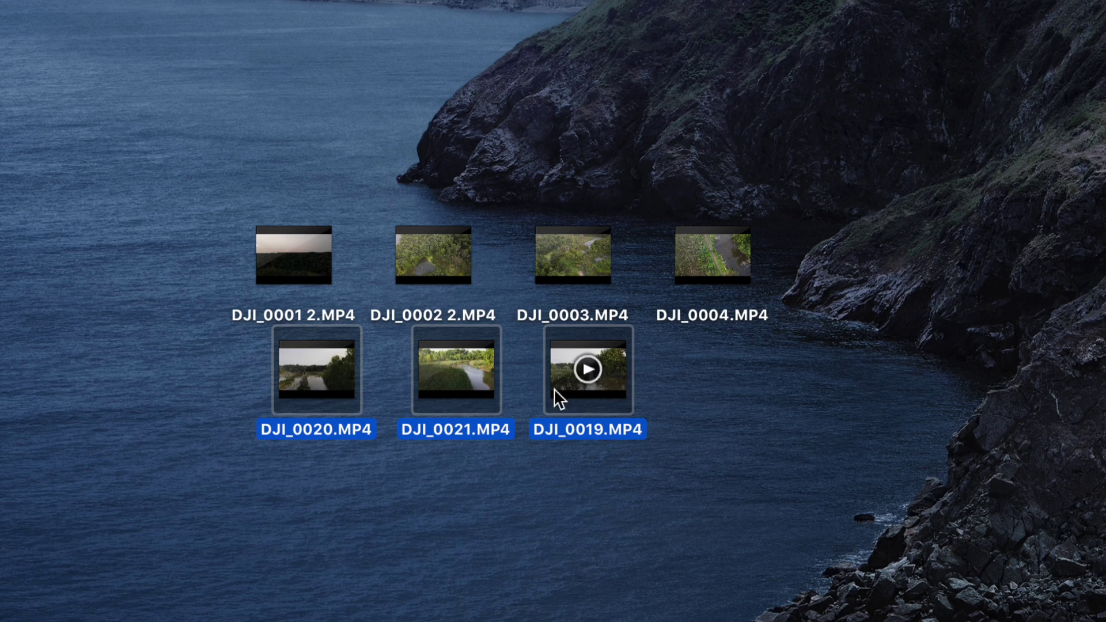
left_click(852, 385)
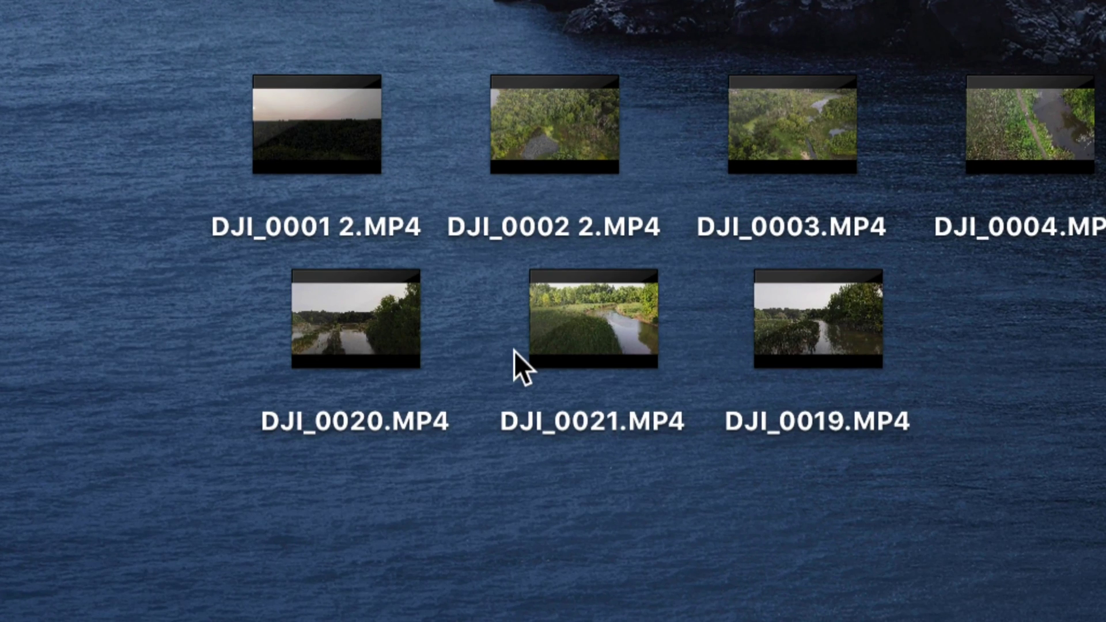
Step: Check the video dimensions in the file info of DJI_0021.MP4 on the desktop and play the clip in a quick preview
mouse_move(445, 388)
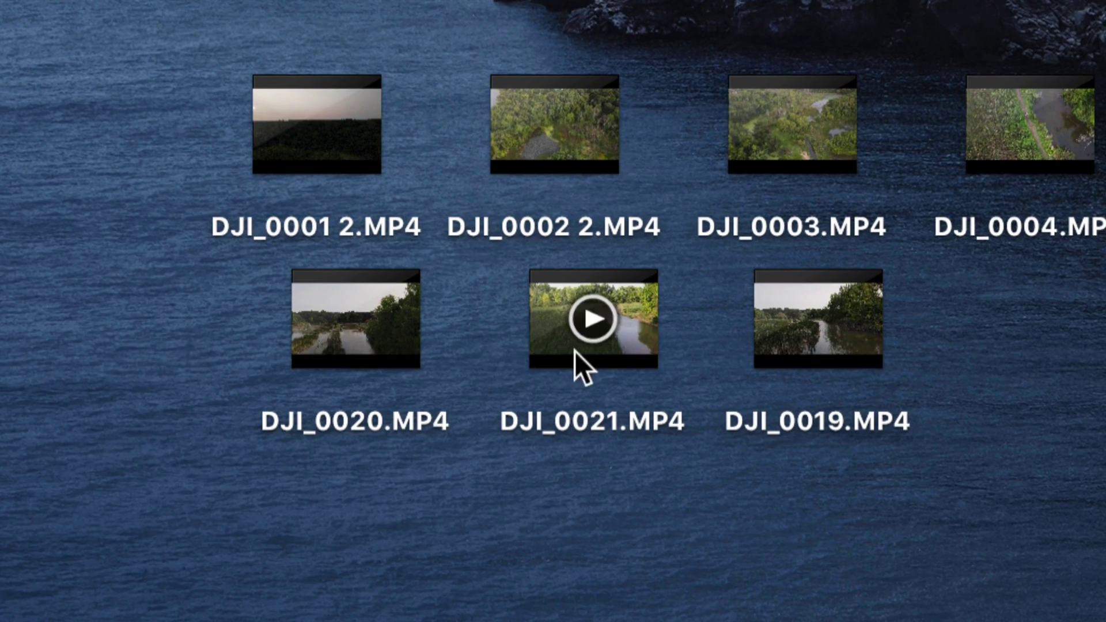
left_click(631, 354)
right_click(631, 355)
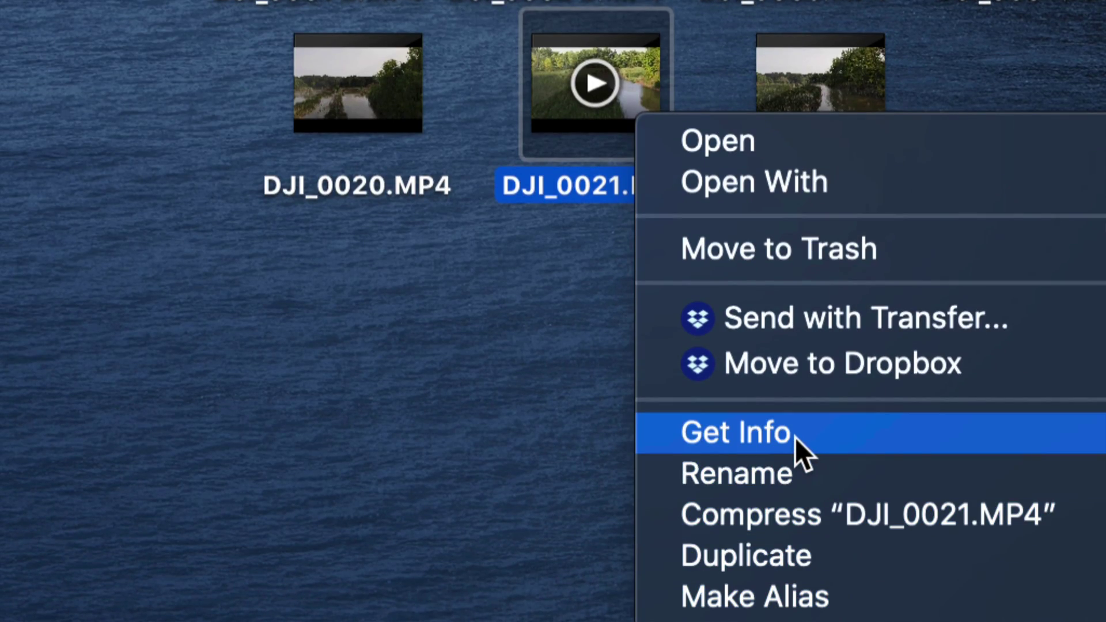
left_click(795, 479)
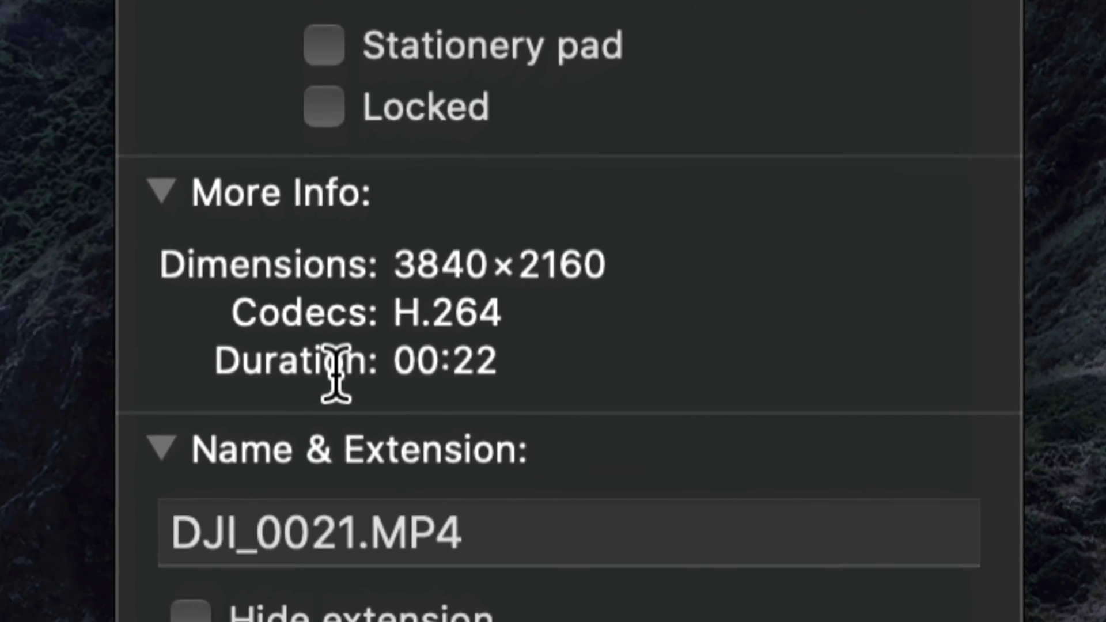
left_click_drag(410, 214, 670, 218)
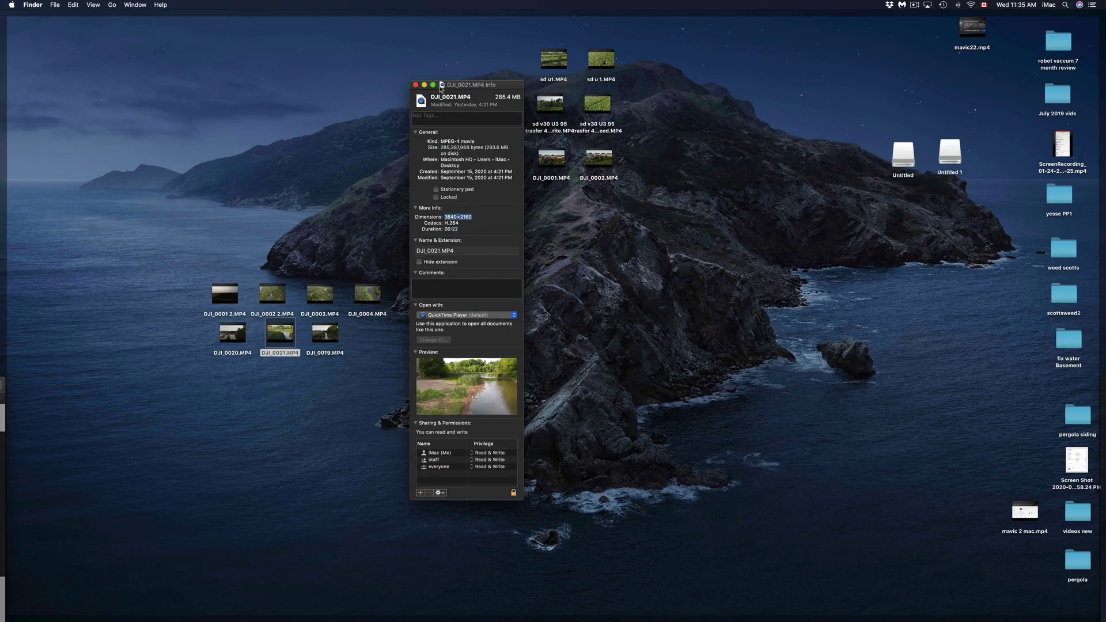
key("cmd+w")
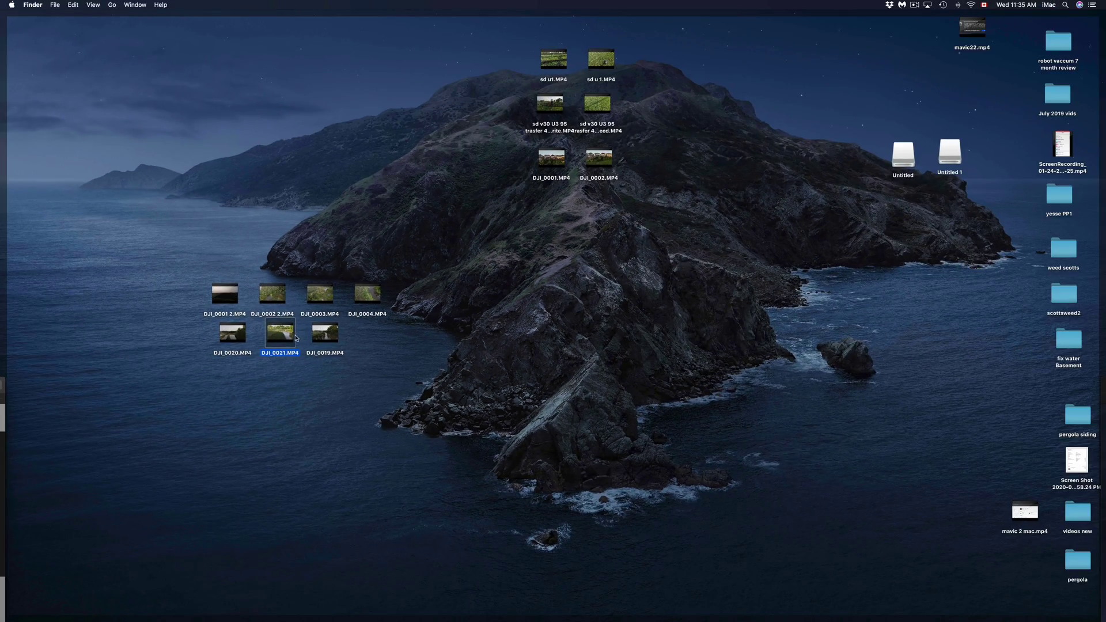
mouse_move(253, 348)
key("space")
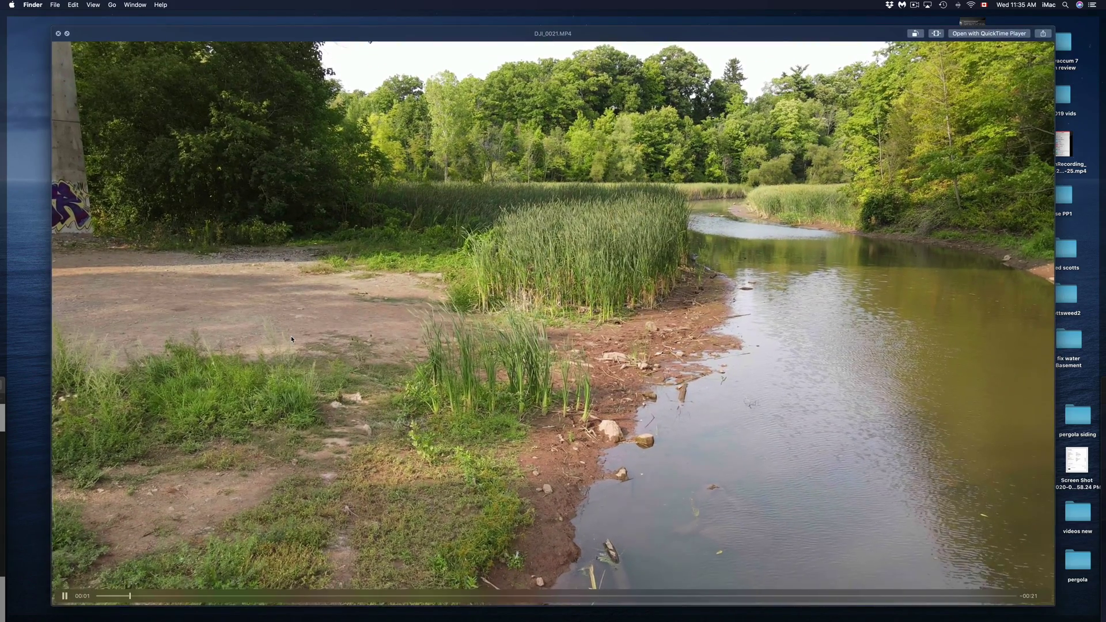